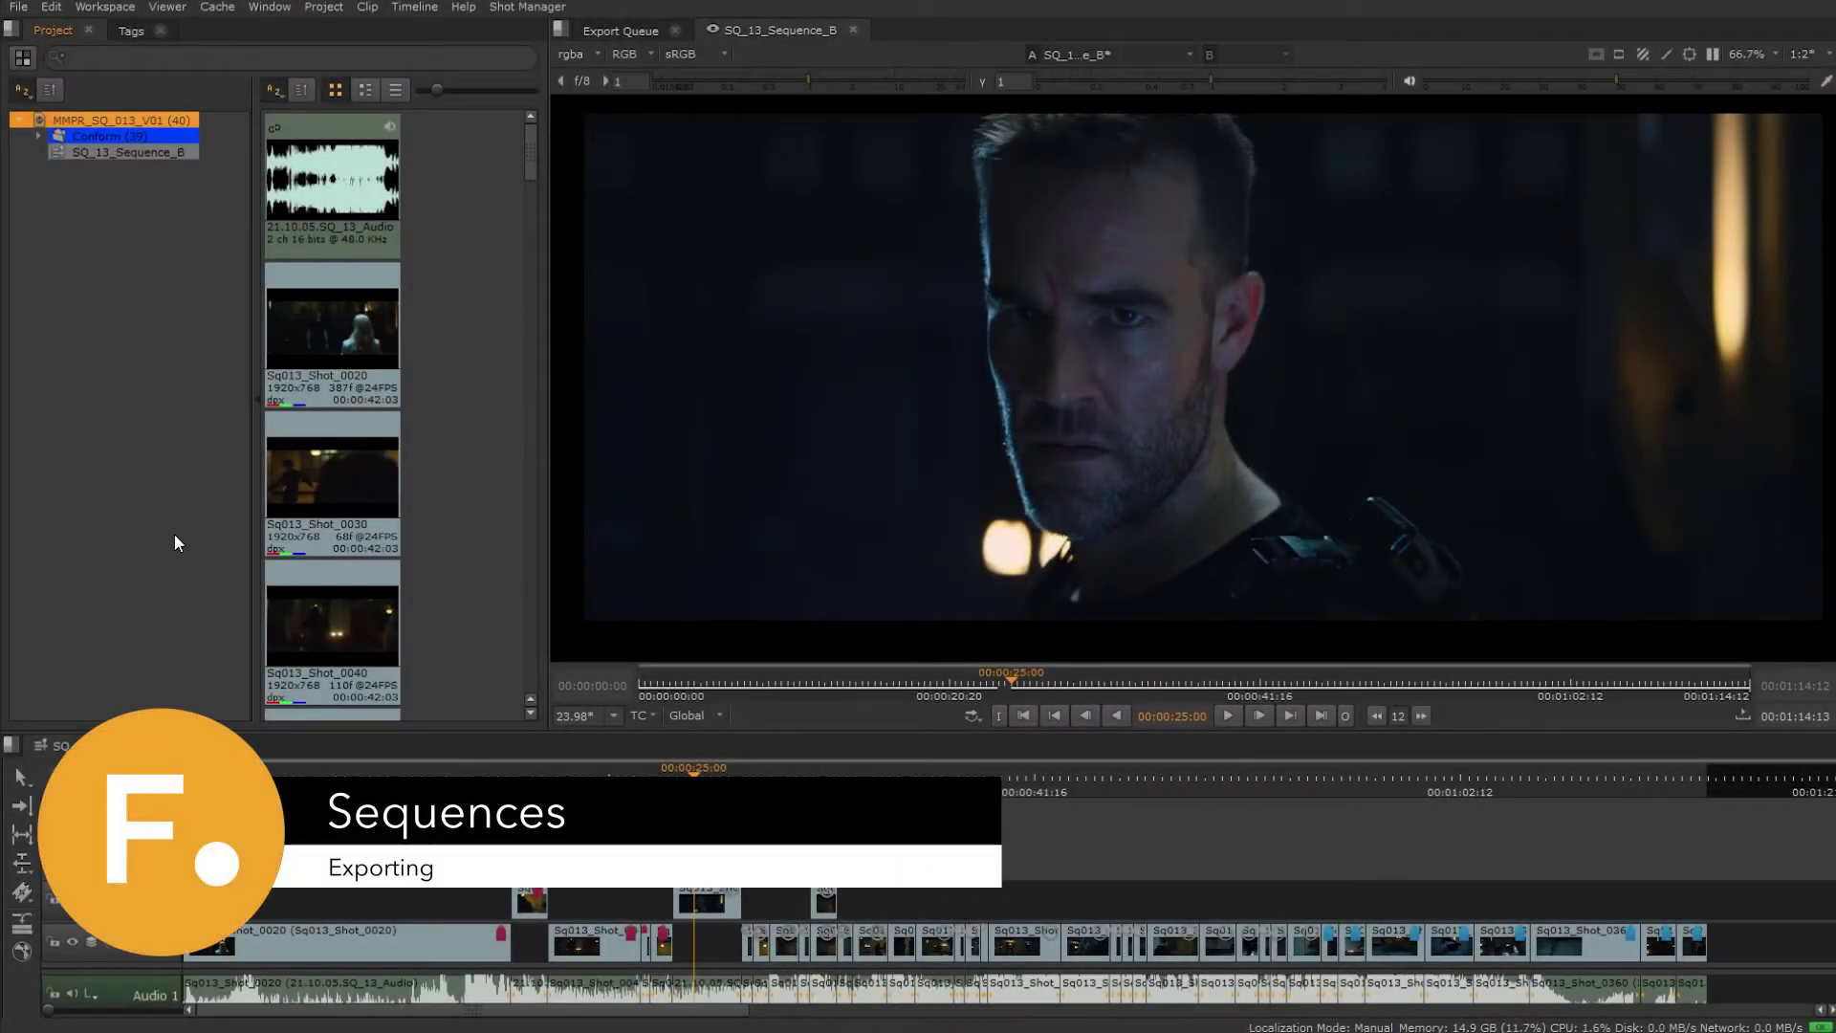
Bring up the context actions for SQ_13_Sequence_B in the Project bin to export it
{"action": "right_click", "coordinate": [141, 153]}
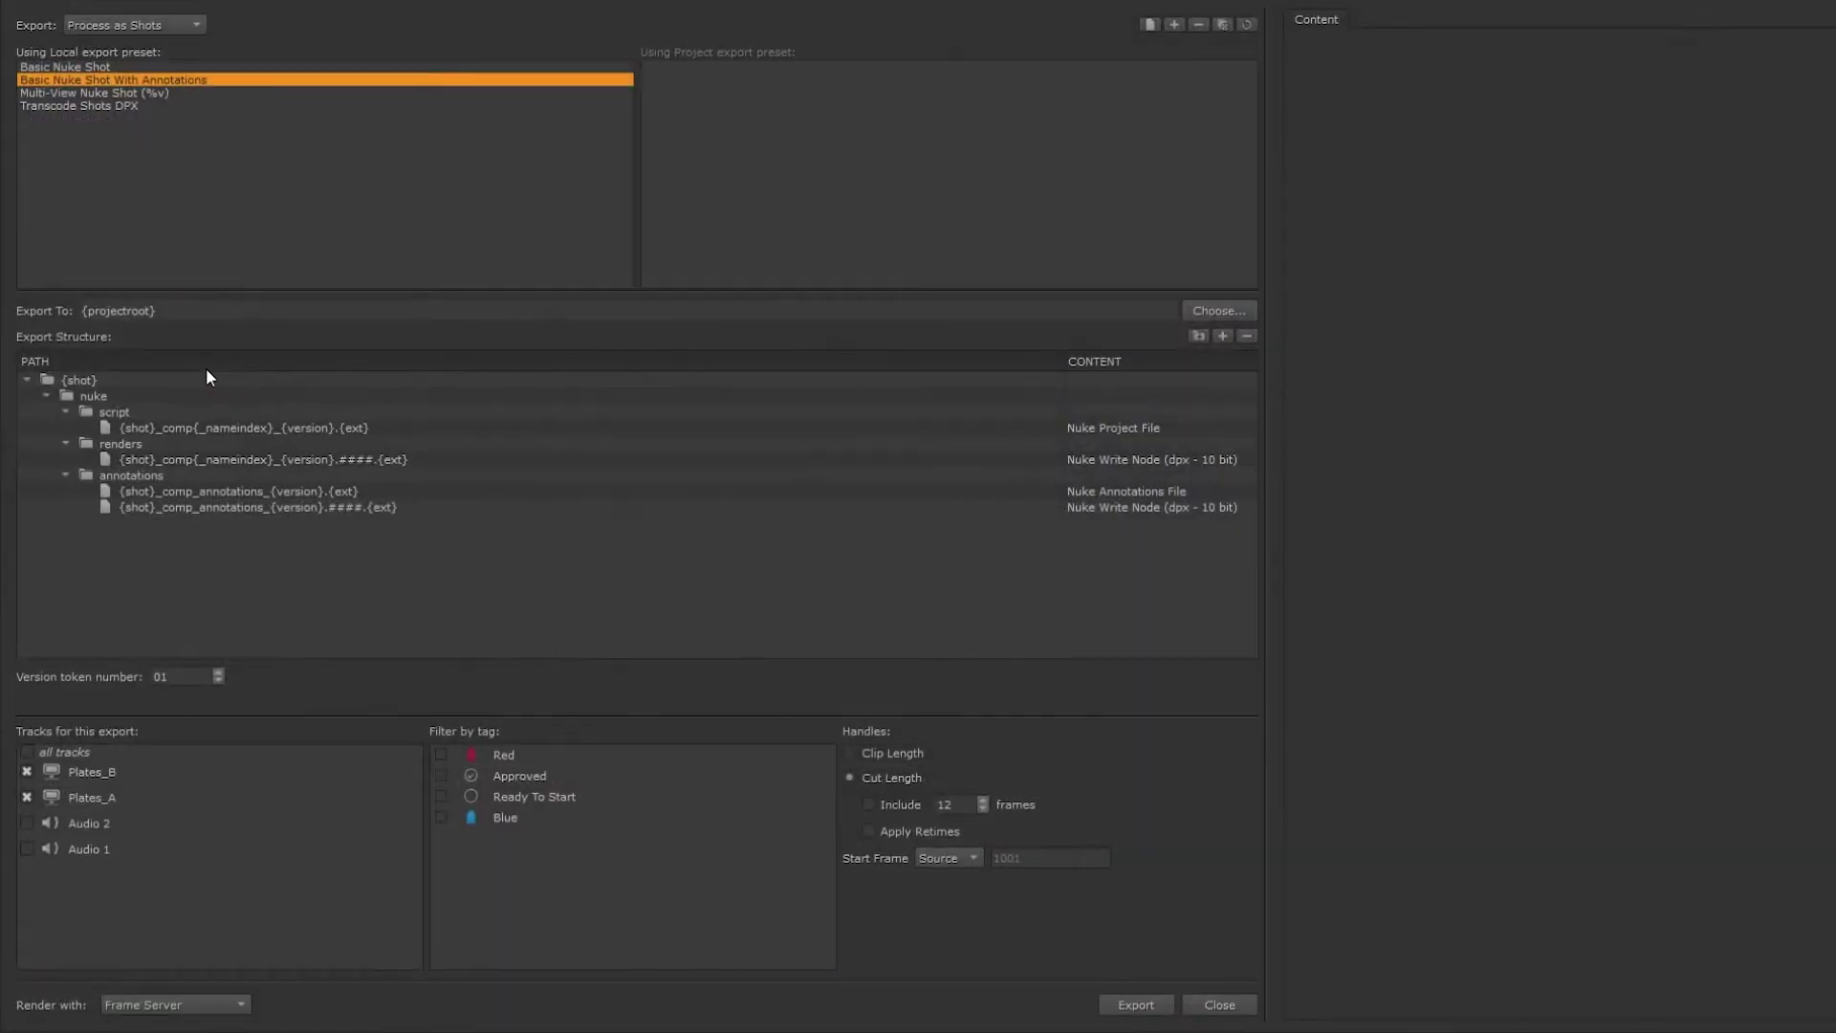
Switch the export to Process as Sequence and browse presets, settling on Apple ProRes 422 MOV
{"action": "left_click", "coordinate": [173, 24]}
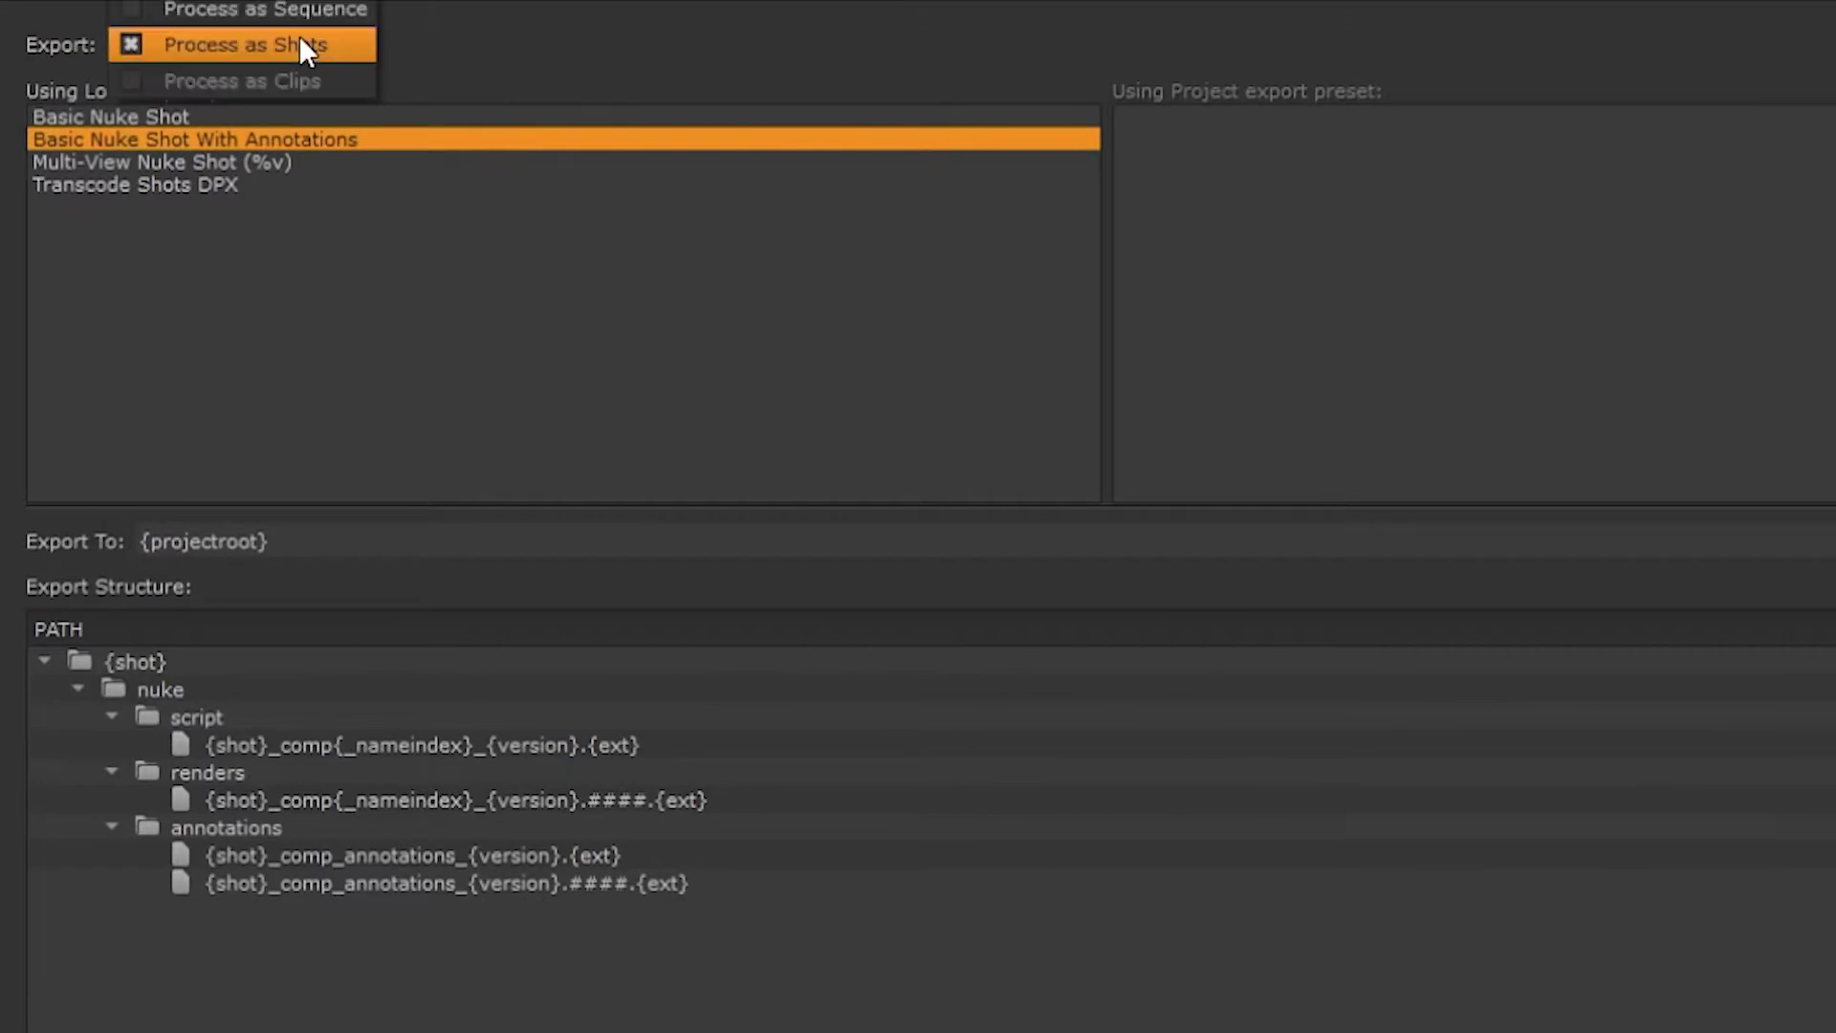
{"action": "left_click", "coordinate": [283, 9]}
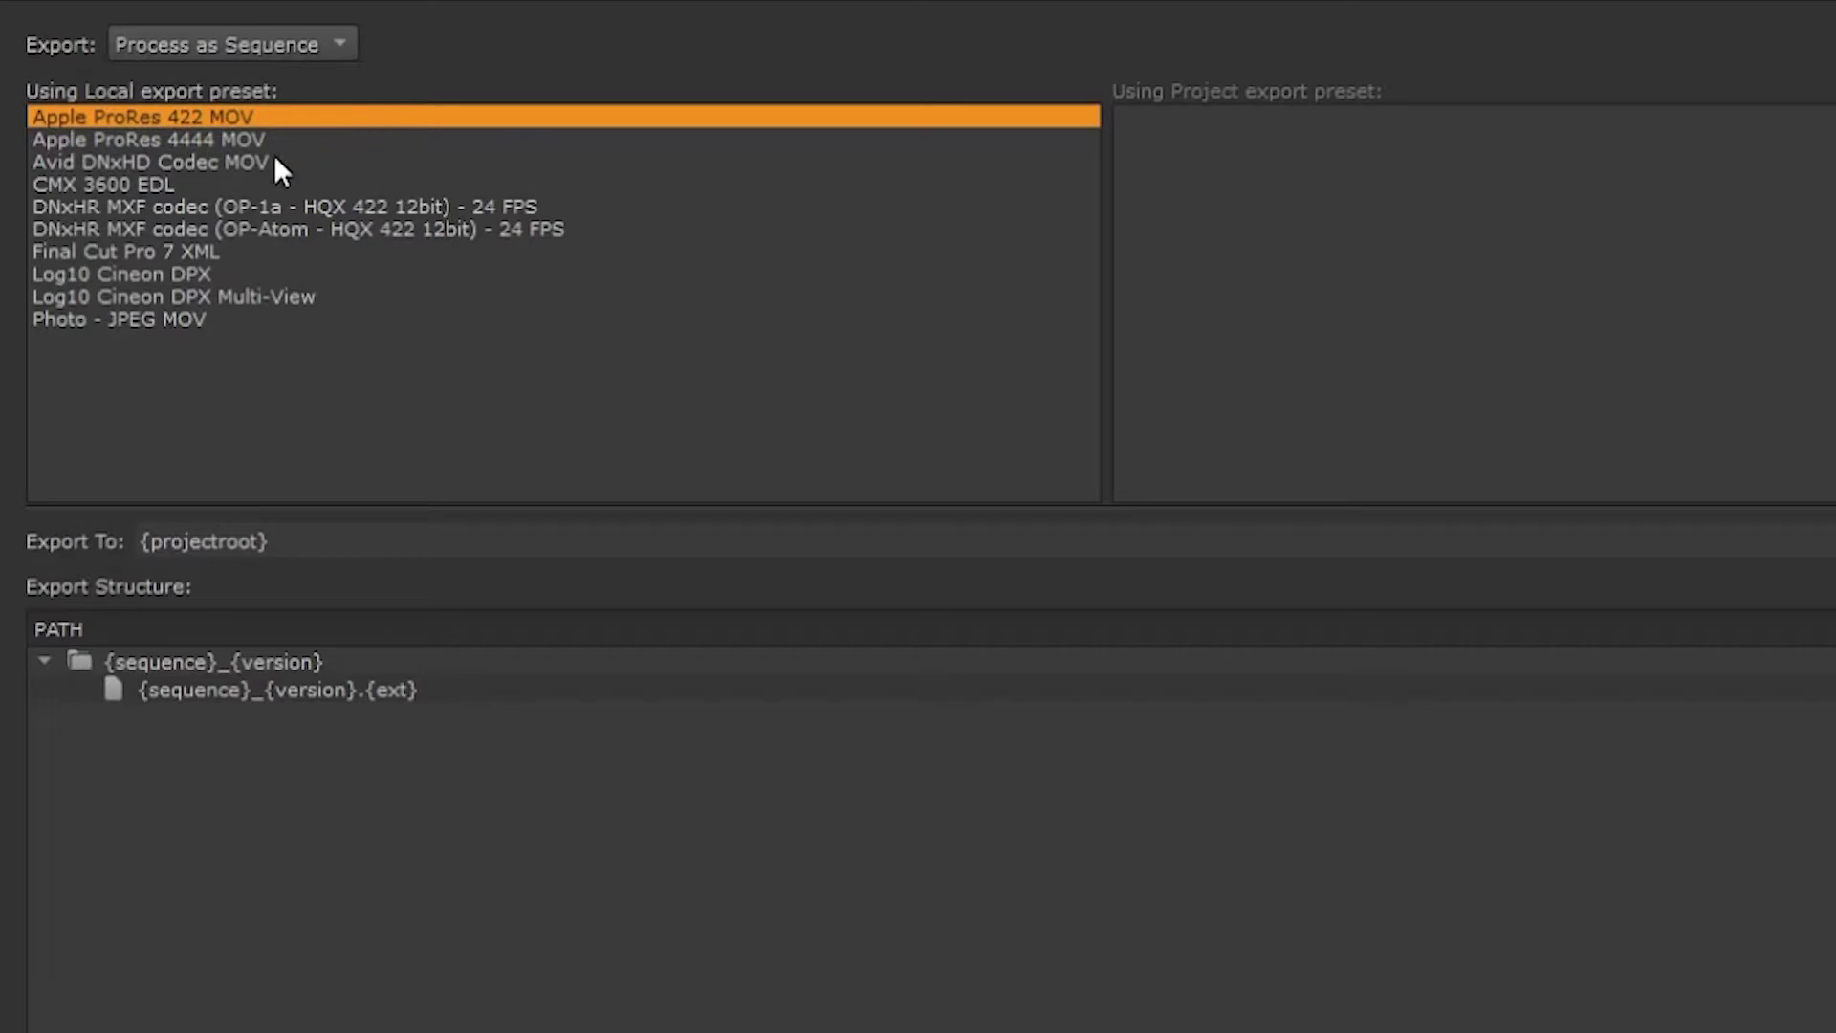
{"action": "left_click", "coordinate": [171, 161]}
{"action": "left_click", "coordinate": [161, 205]}
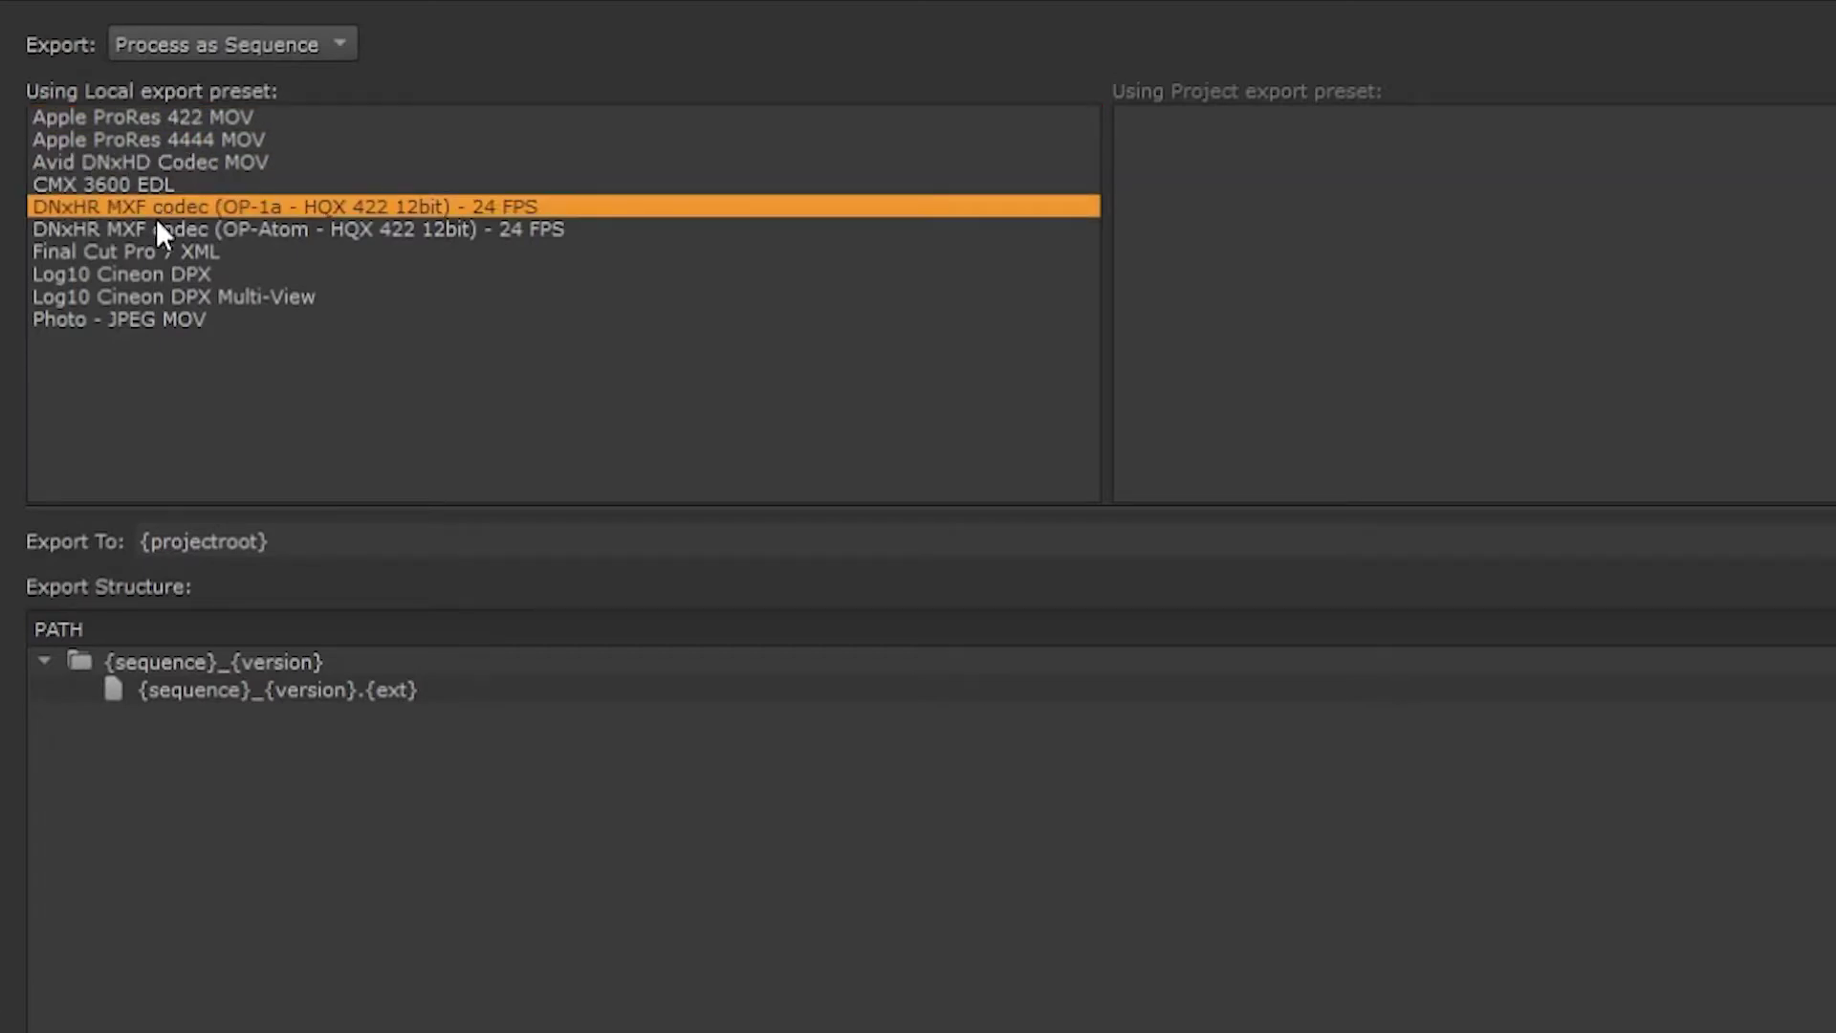
{"action": "left_click", "coordinate": [147, 254]}
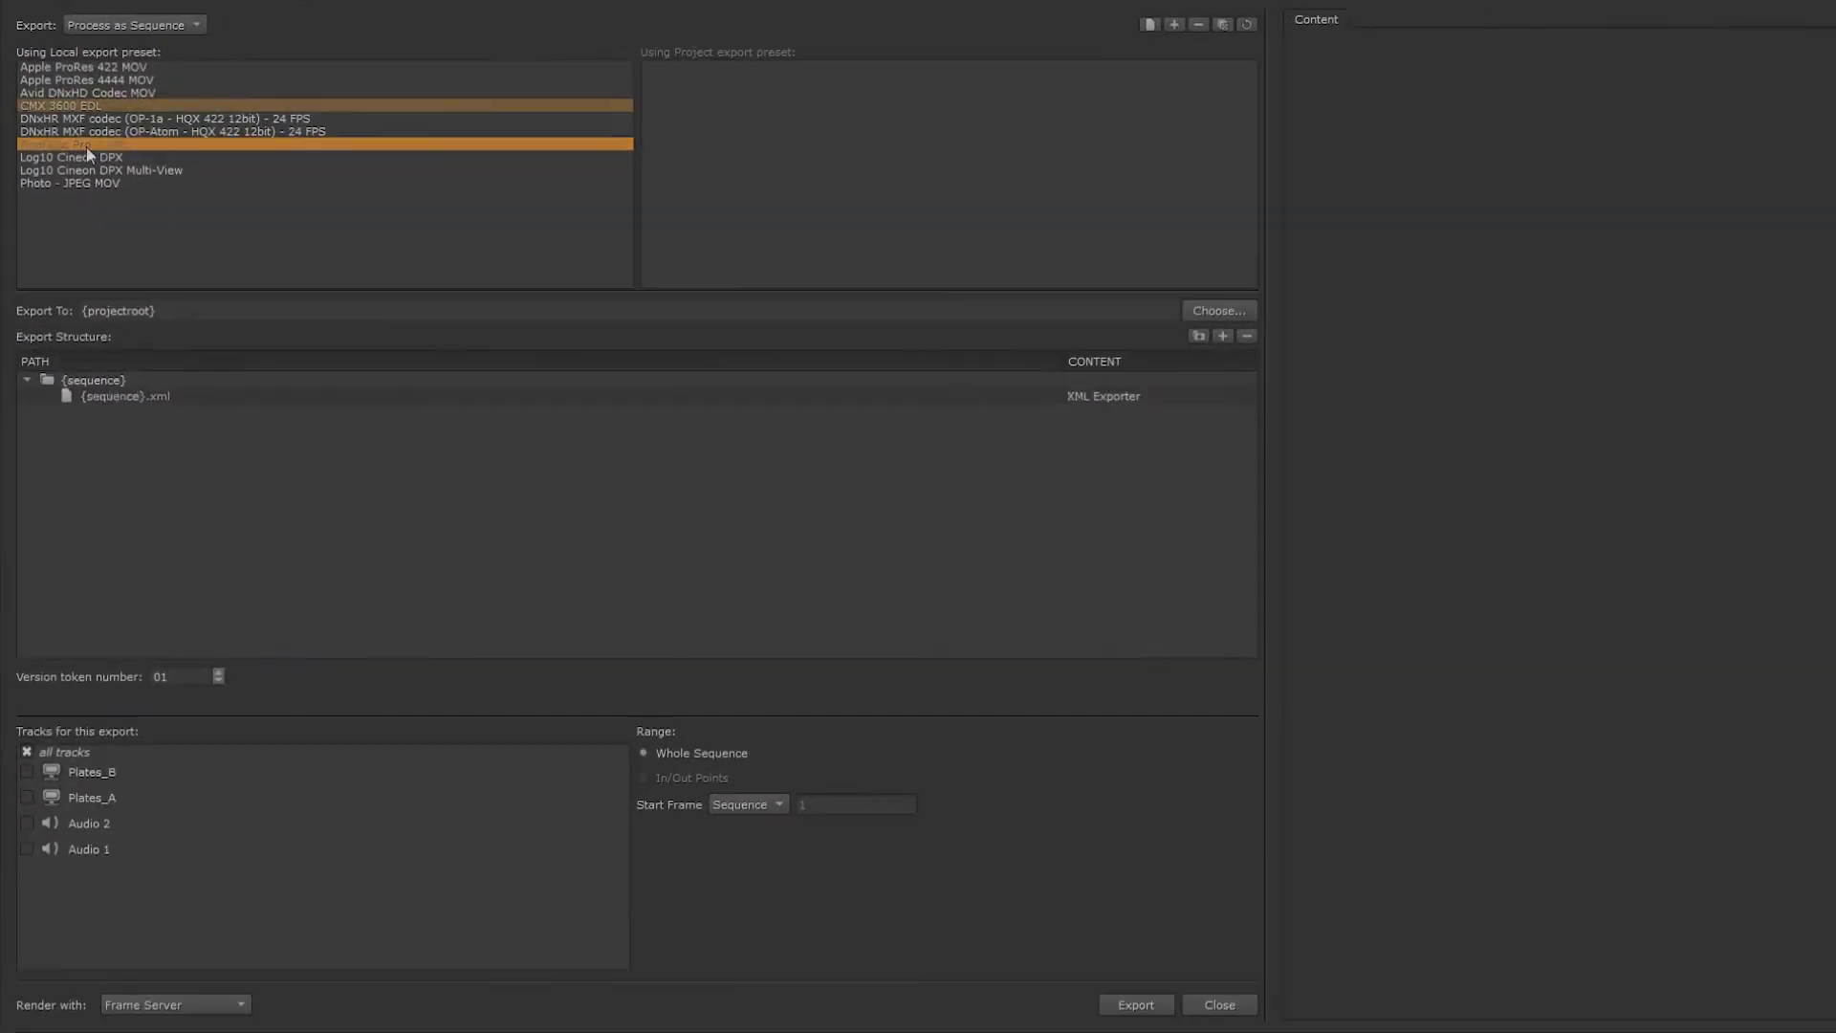
{"action": "left_click", "coordinate": [86, 67]}
Keep Transcode Images content and set the codec profile to ProRes 4:2:2 LT 10-bit
{"action": "left_click", "coordinate": [1151, 397]}
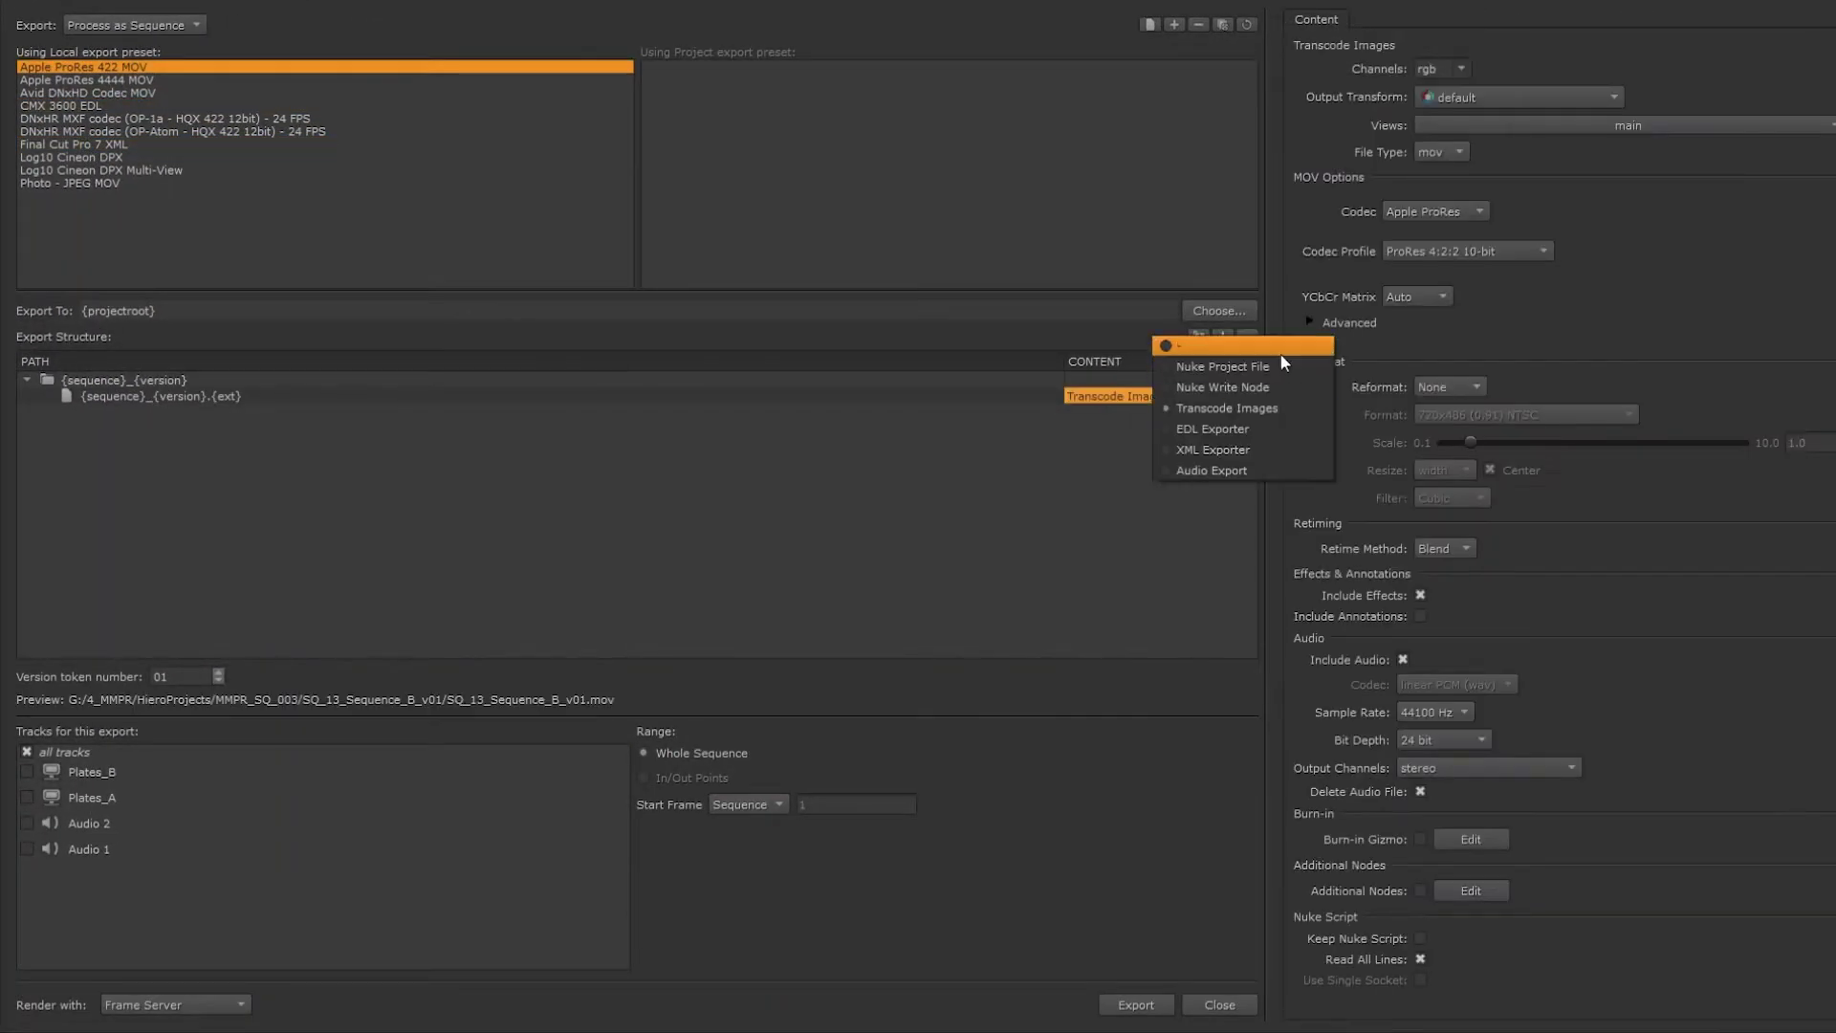
{"action": "left_click", "coordinate": [1626, 321]}
{"action": "left_click", "coordinate": [1490, 252]}
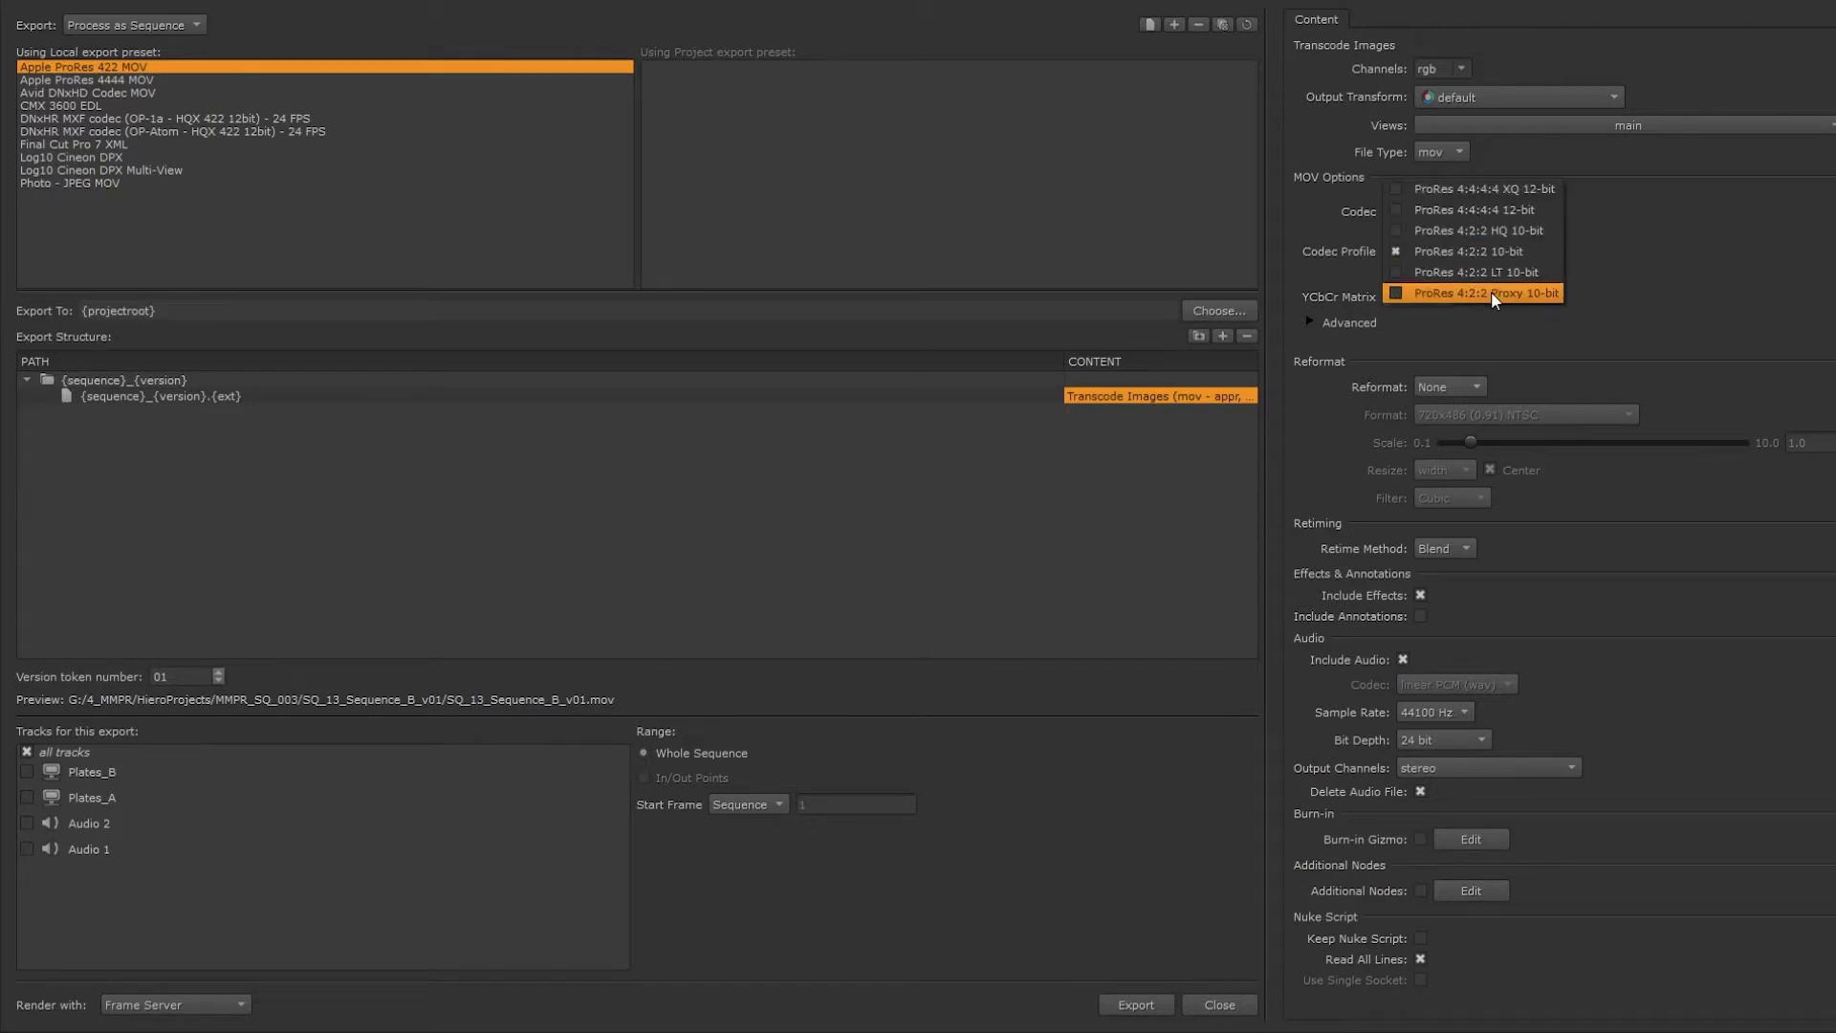
{"action": "left_click", "coordinate": [1490, 279]}
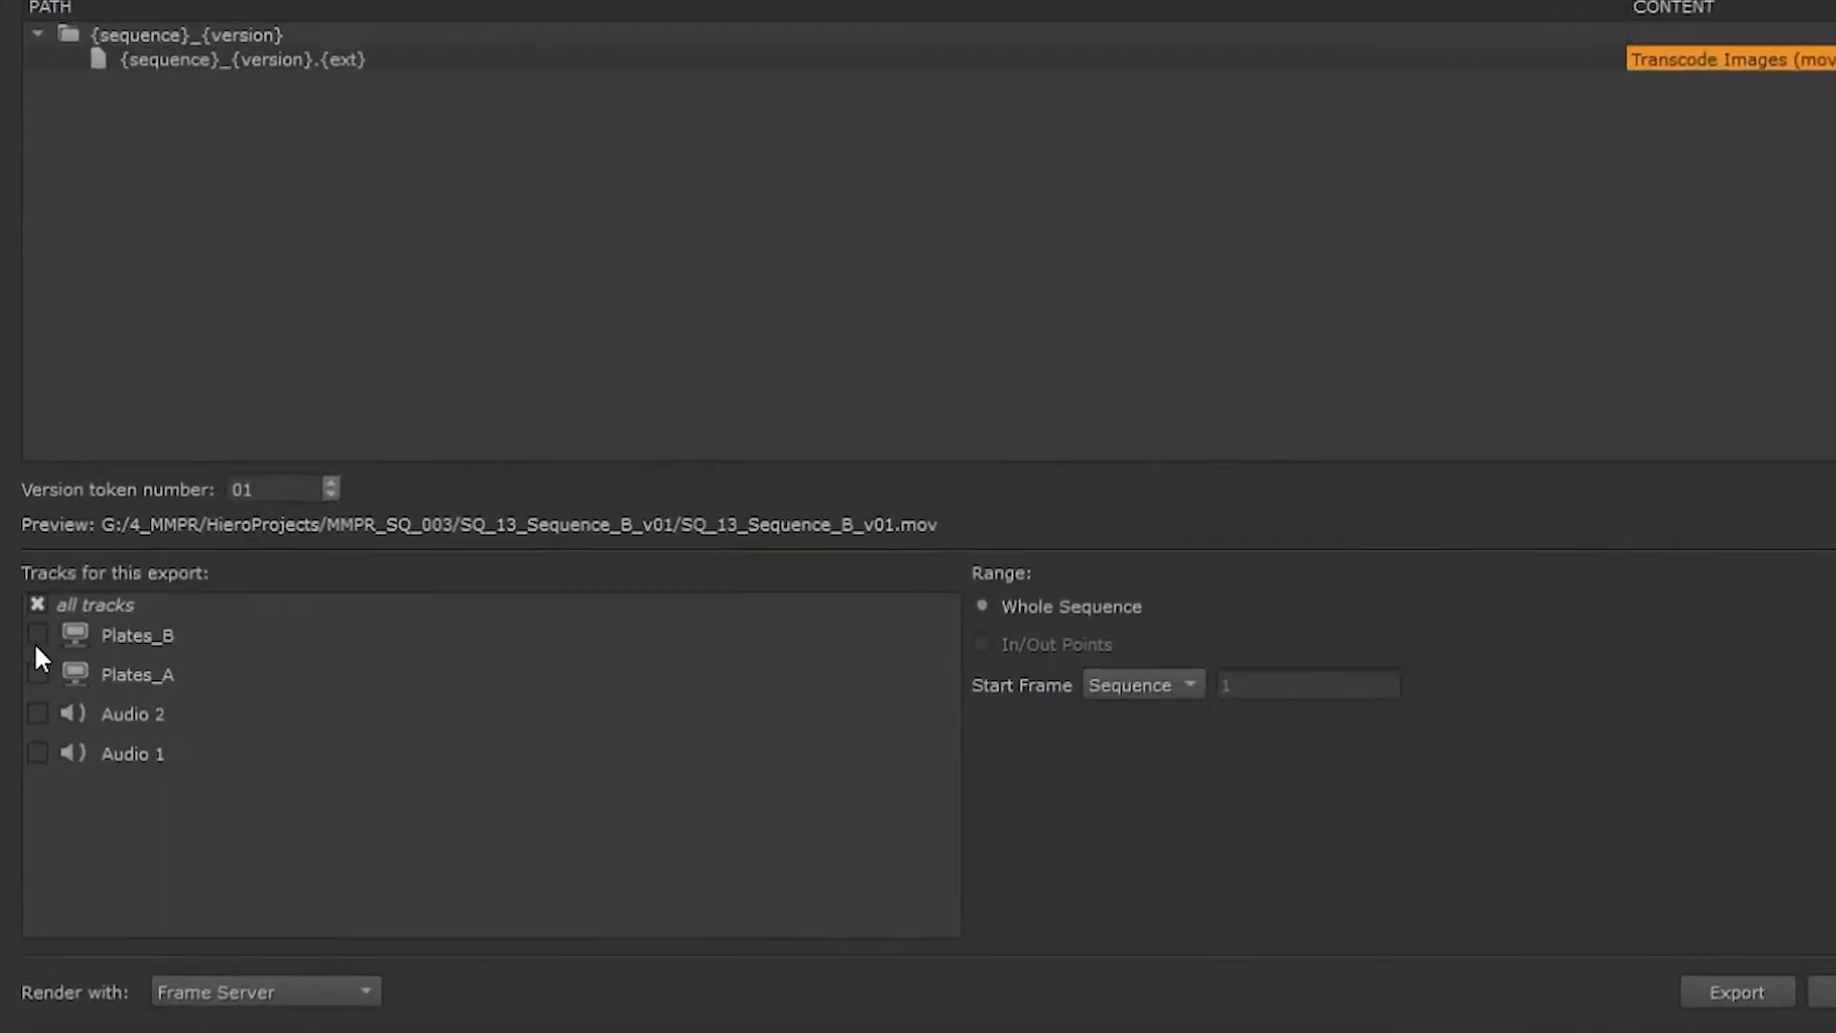
Toggle the Plates_B and all-track checkboxes, then set the start frame to Custom
{"action": "left_click", "coordinate": [36, 636]}
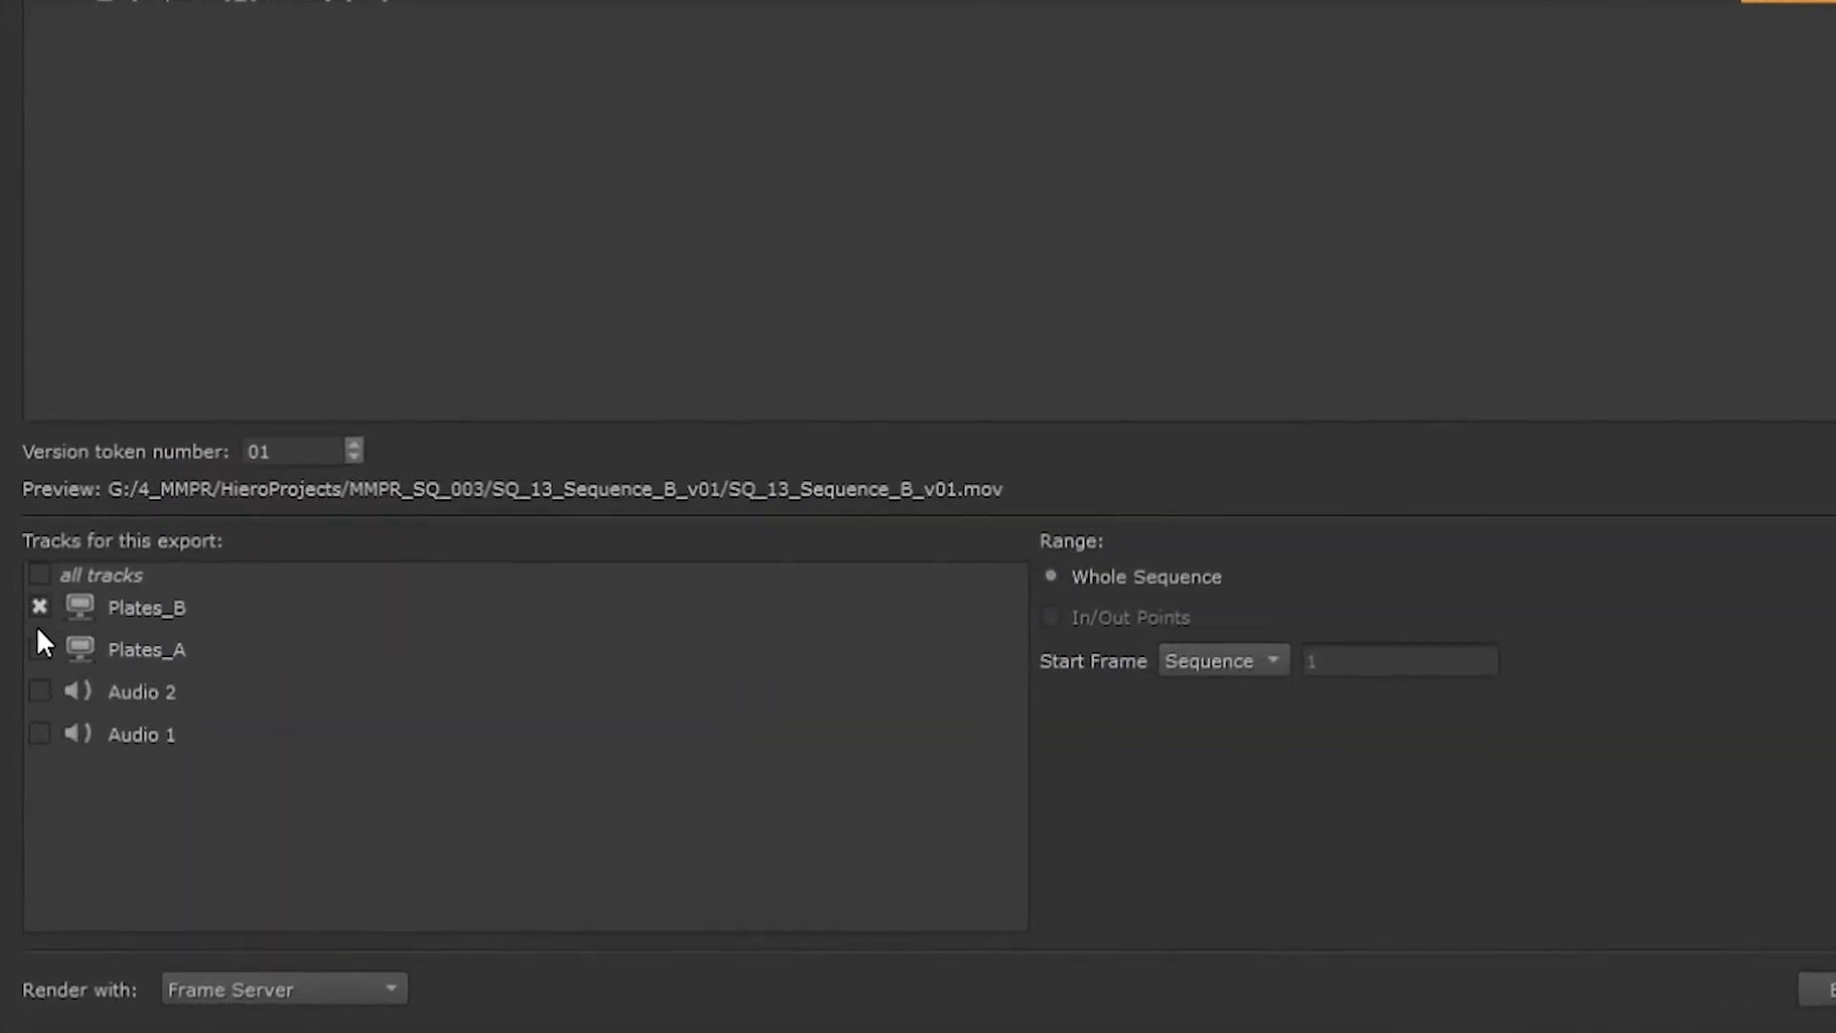
{"action": "left_click", "coordinate": [38, 574]}
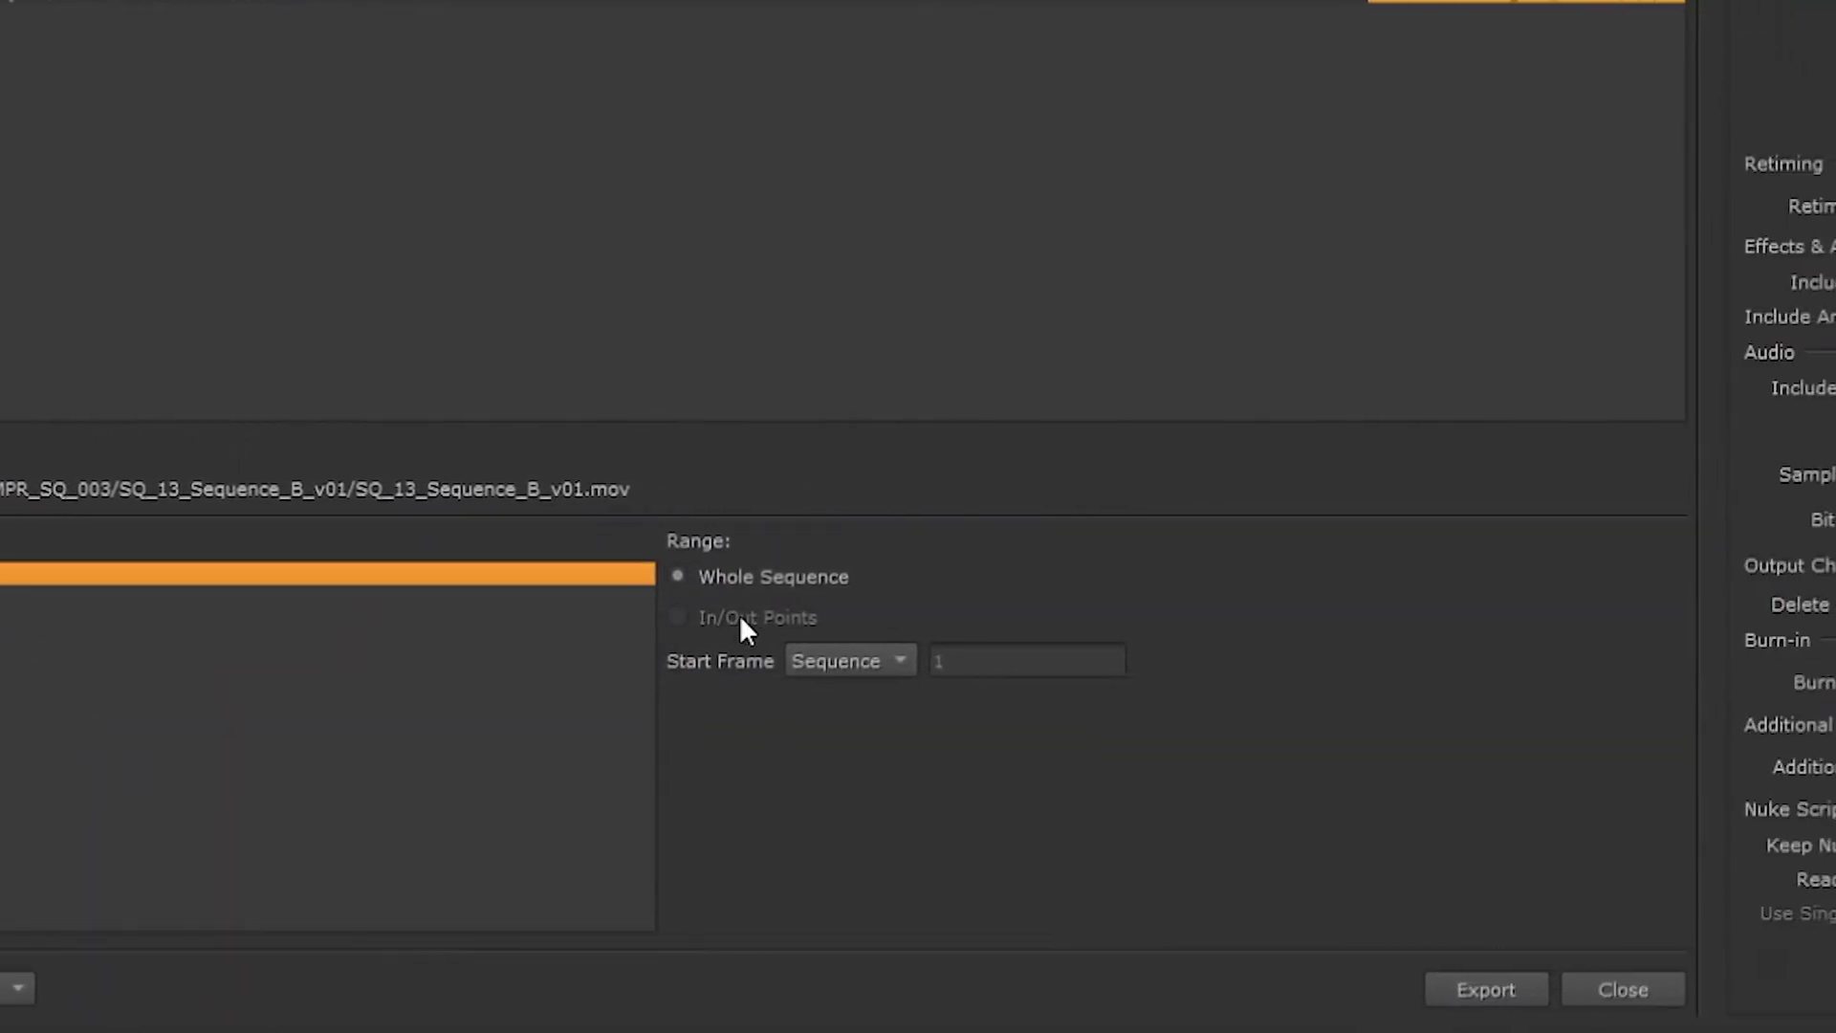
{"action": "left_click", "coordinate": [849, 660]}
{"action": "left_click", "coordinate": [854, 690]}
{"action": "key", "text": "Tab"}
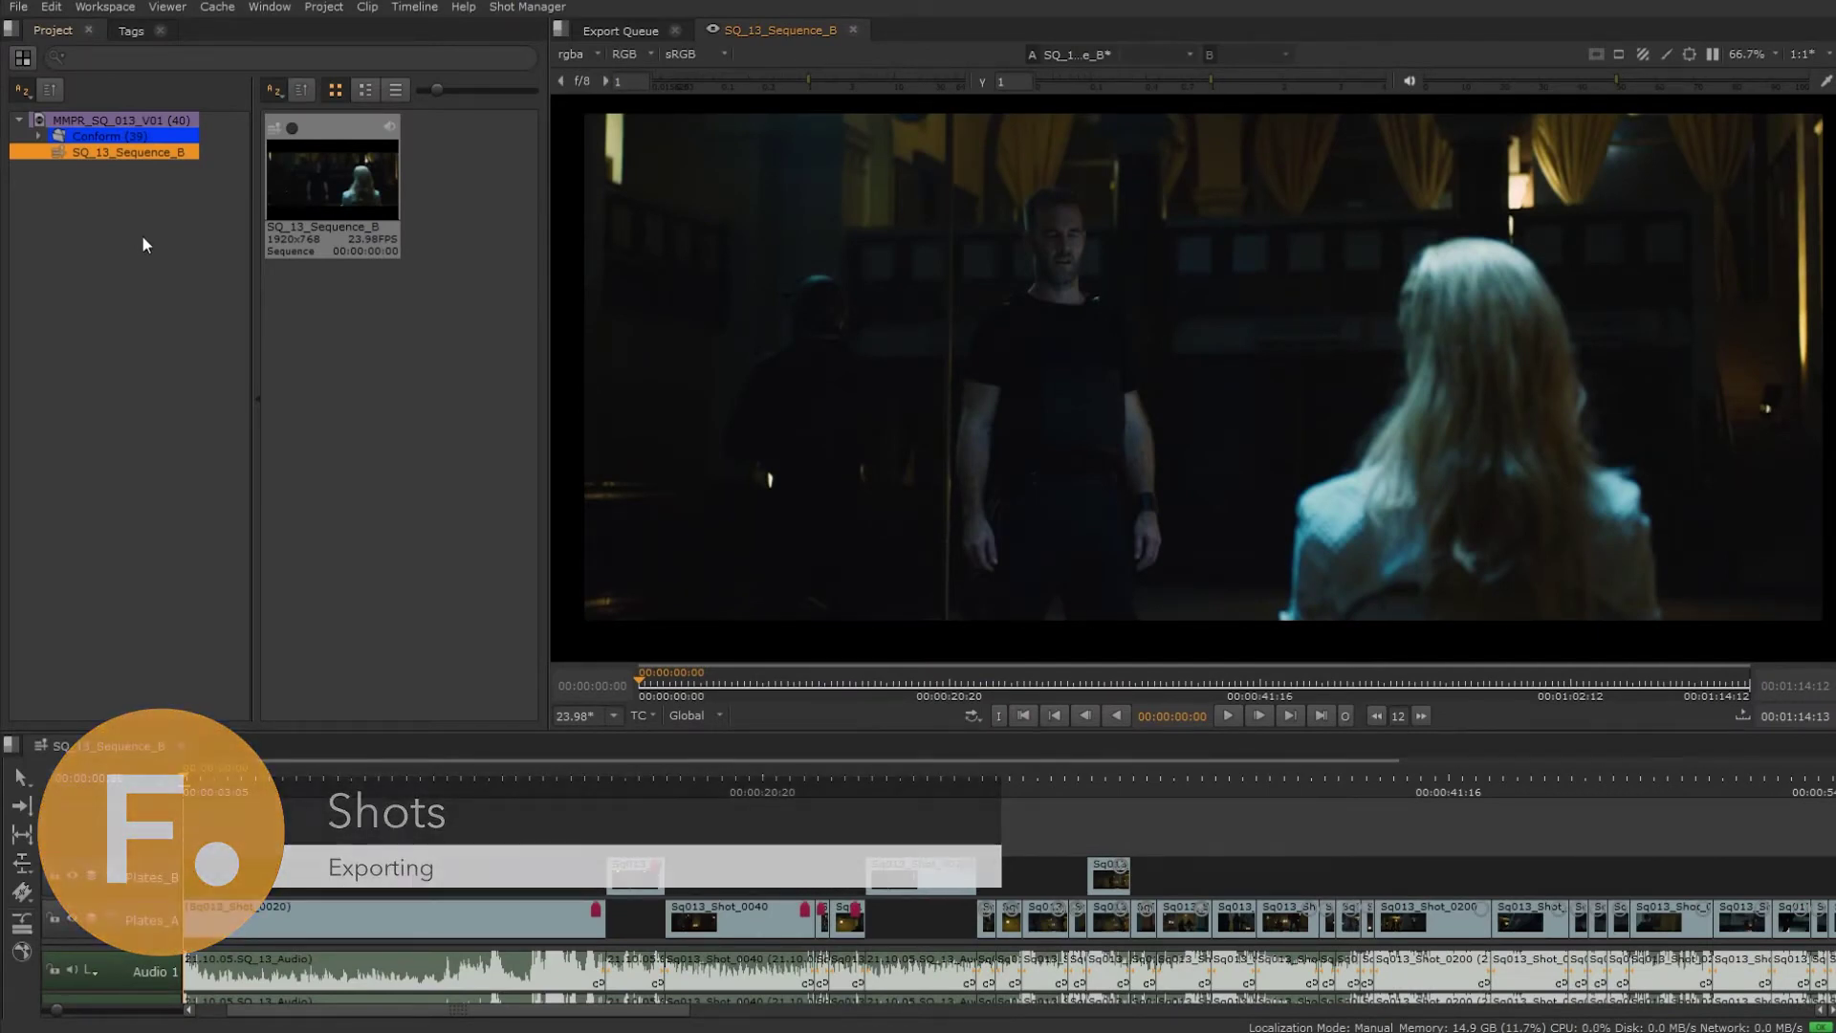
Reopen the Export dialog for SQ_13_Sequence_B and switch it to Process as Shots
{"action": "right_click", "coordinate": [134, 147]}
{"action": "left_click", "coordinate": [203, 371]}
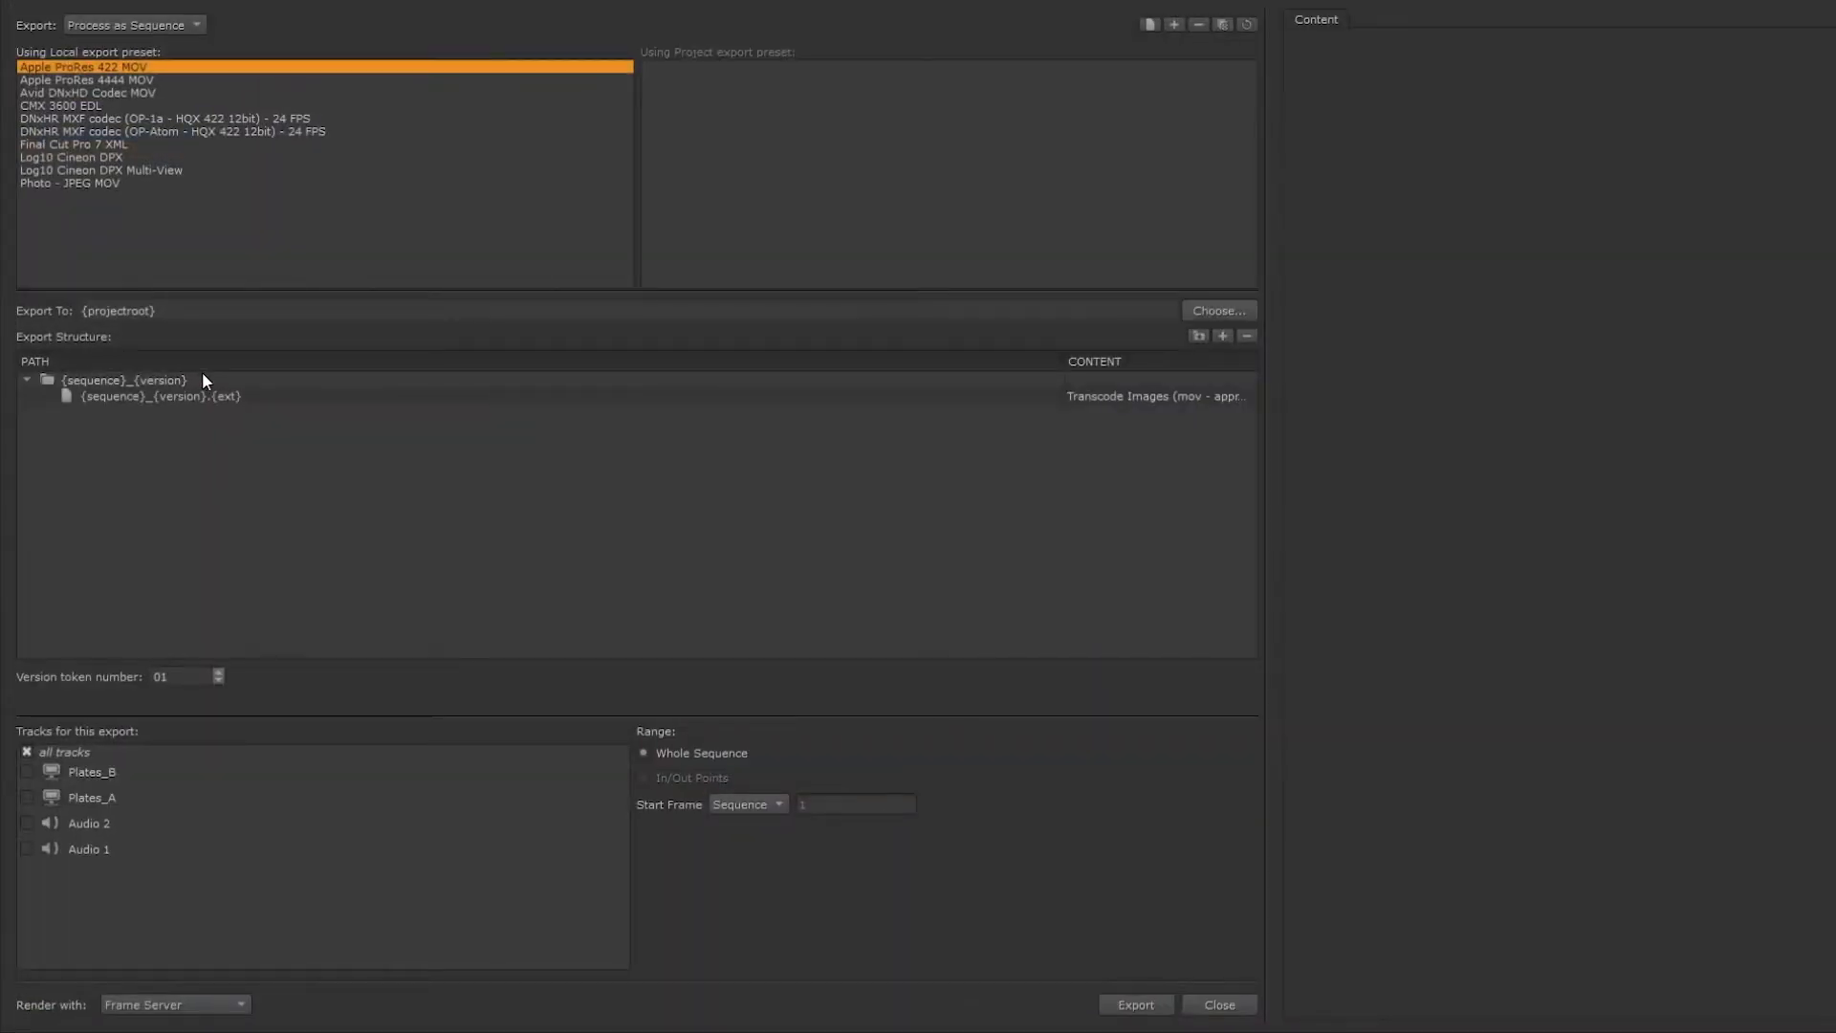
{"action": "left_click", "coordinate": [165, 26]}
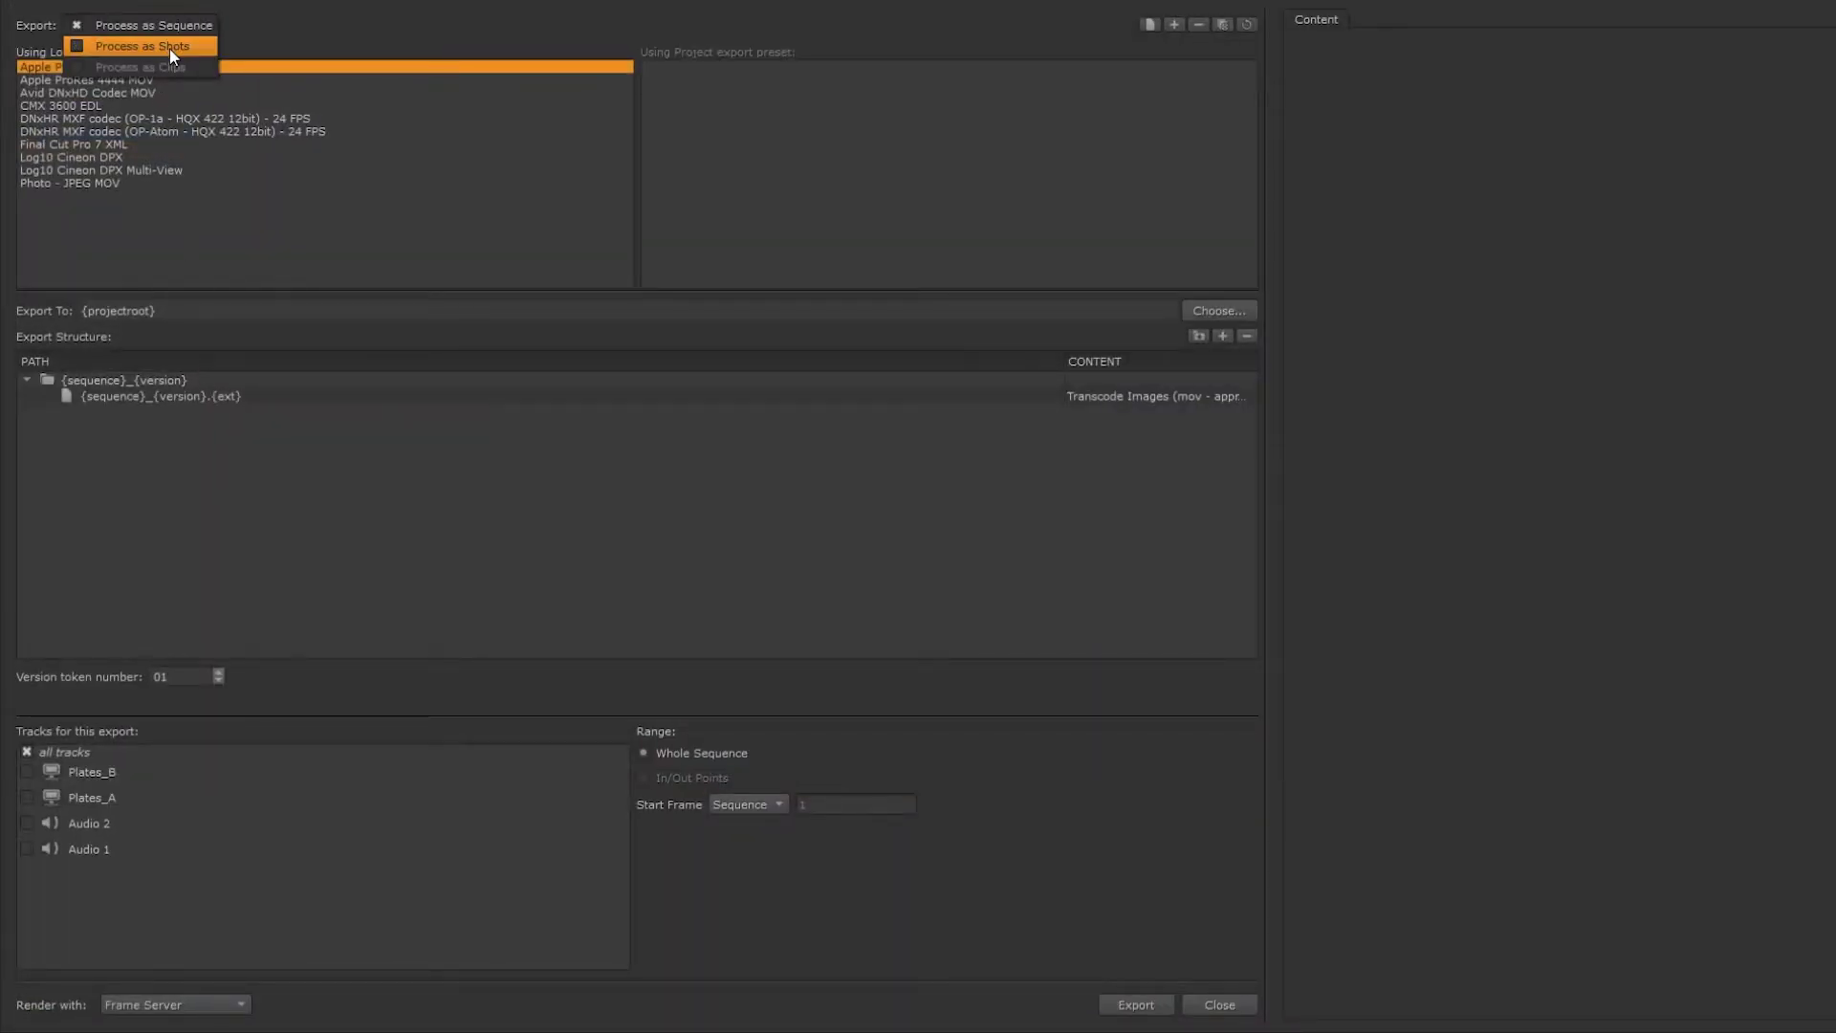
{"action": "left_click", "coordinate": [170, 47]}
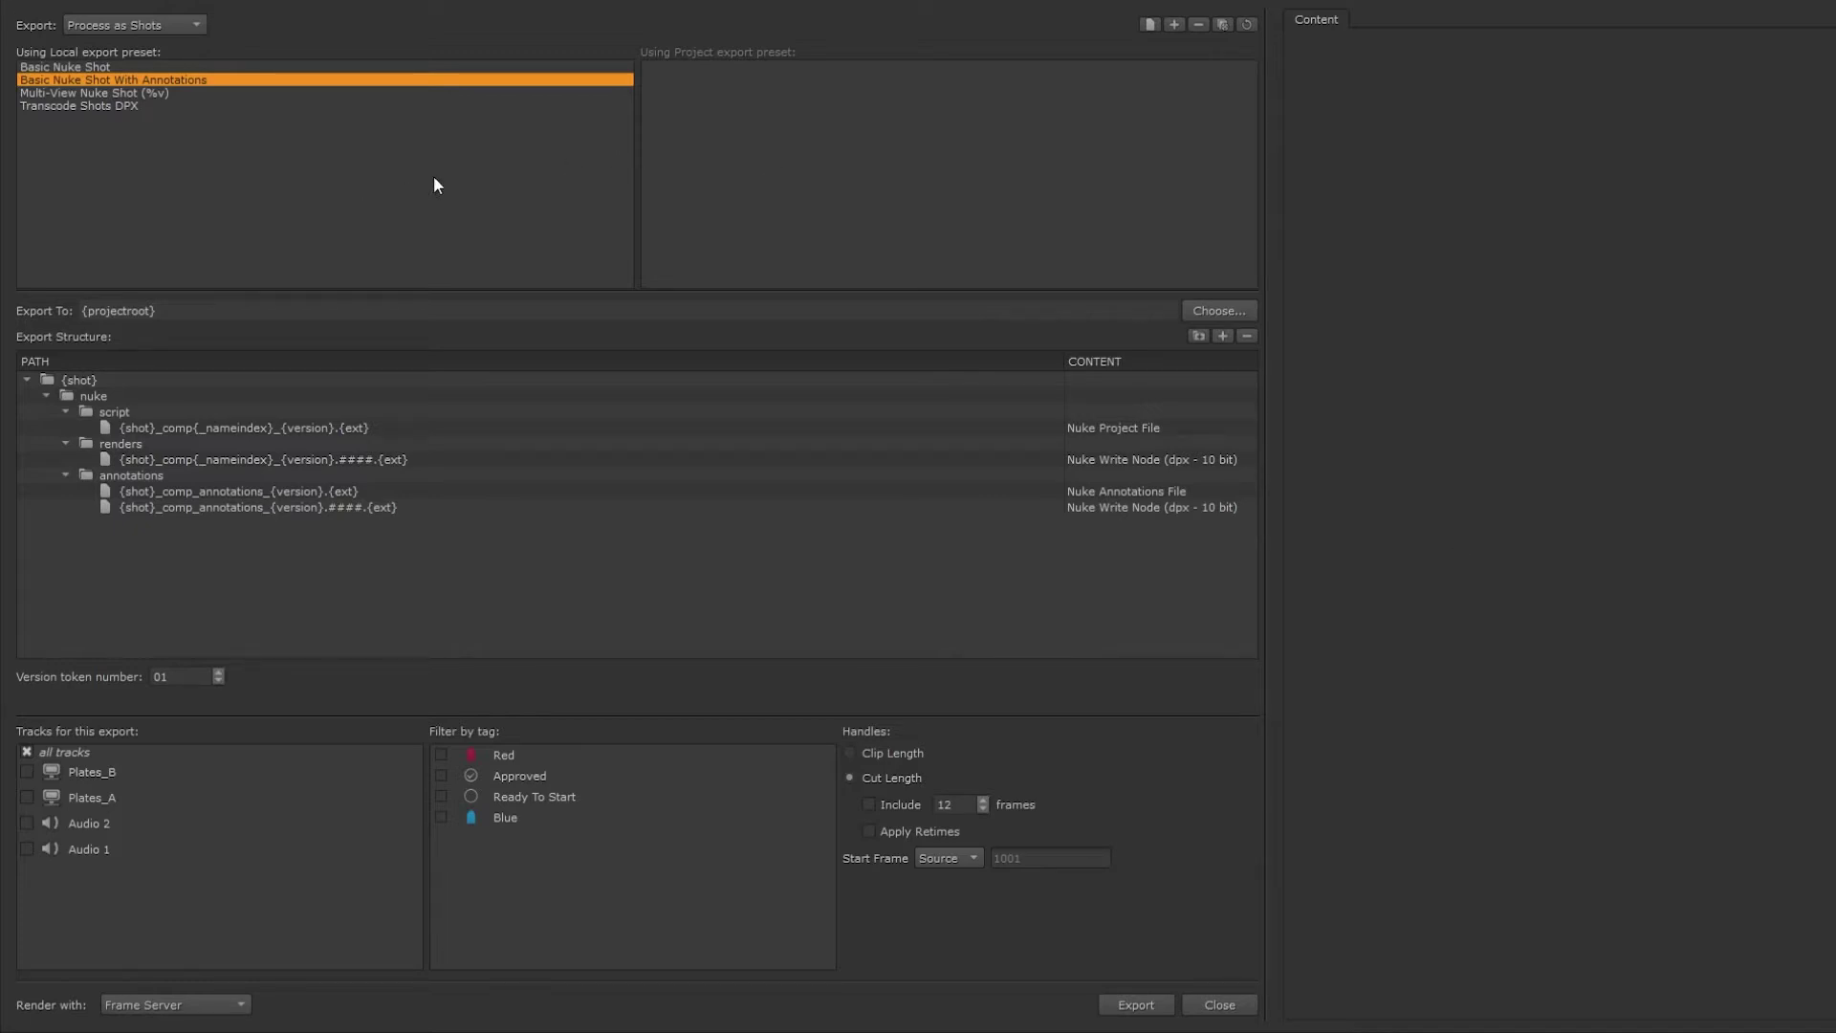
Add a new local shot export preset named Plate_Distribution
{"action": "left_click", "coordinate": [1175, 27]}
{"action": "type", "text": "Plate_Distribution"}
{"action": "key", "text": "Return"}
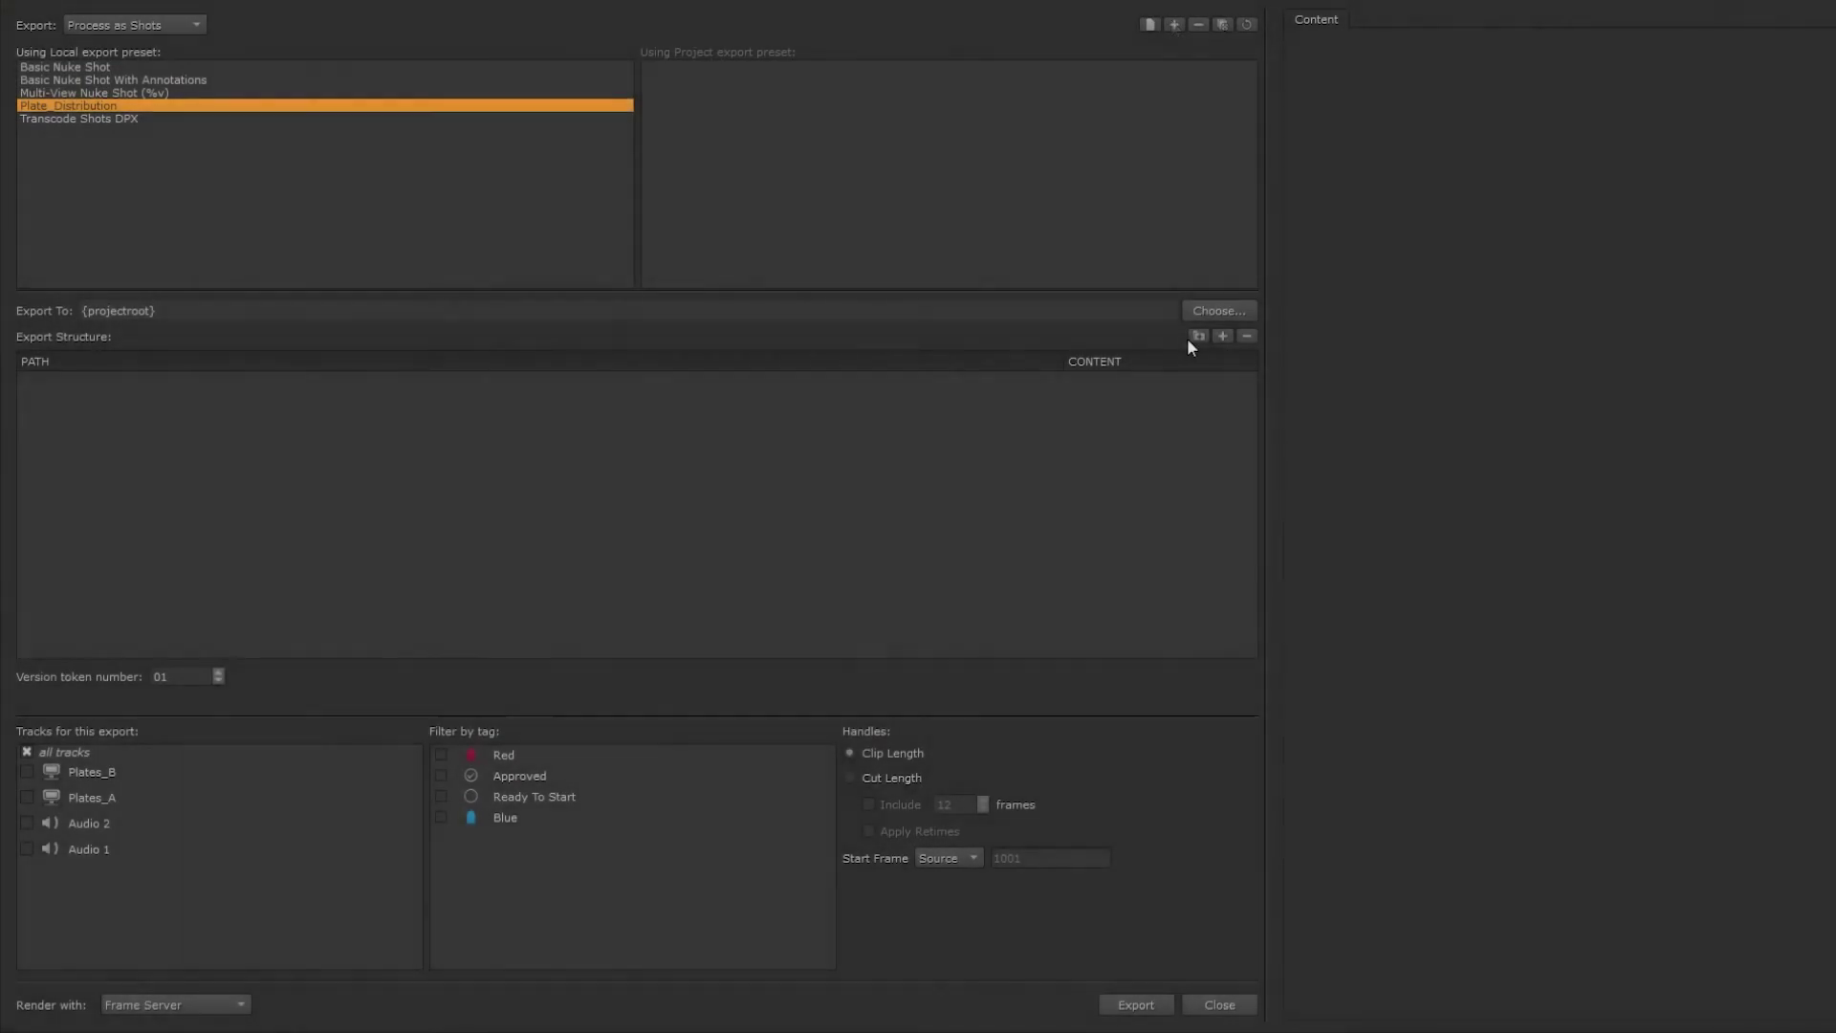
Create a {shot} folder with Full_Resolution, Low_Resolution and Audio subfolders
{"action": "left_click", "coordinate": [1197, 336]}
{"action": "type", "text": "{shot"}
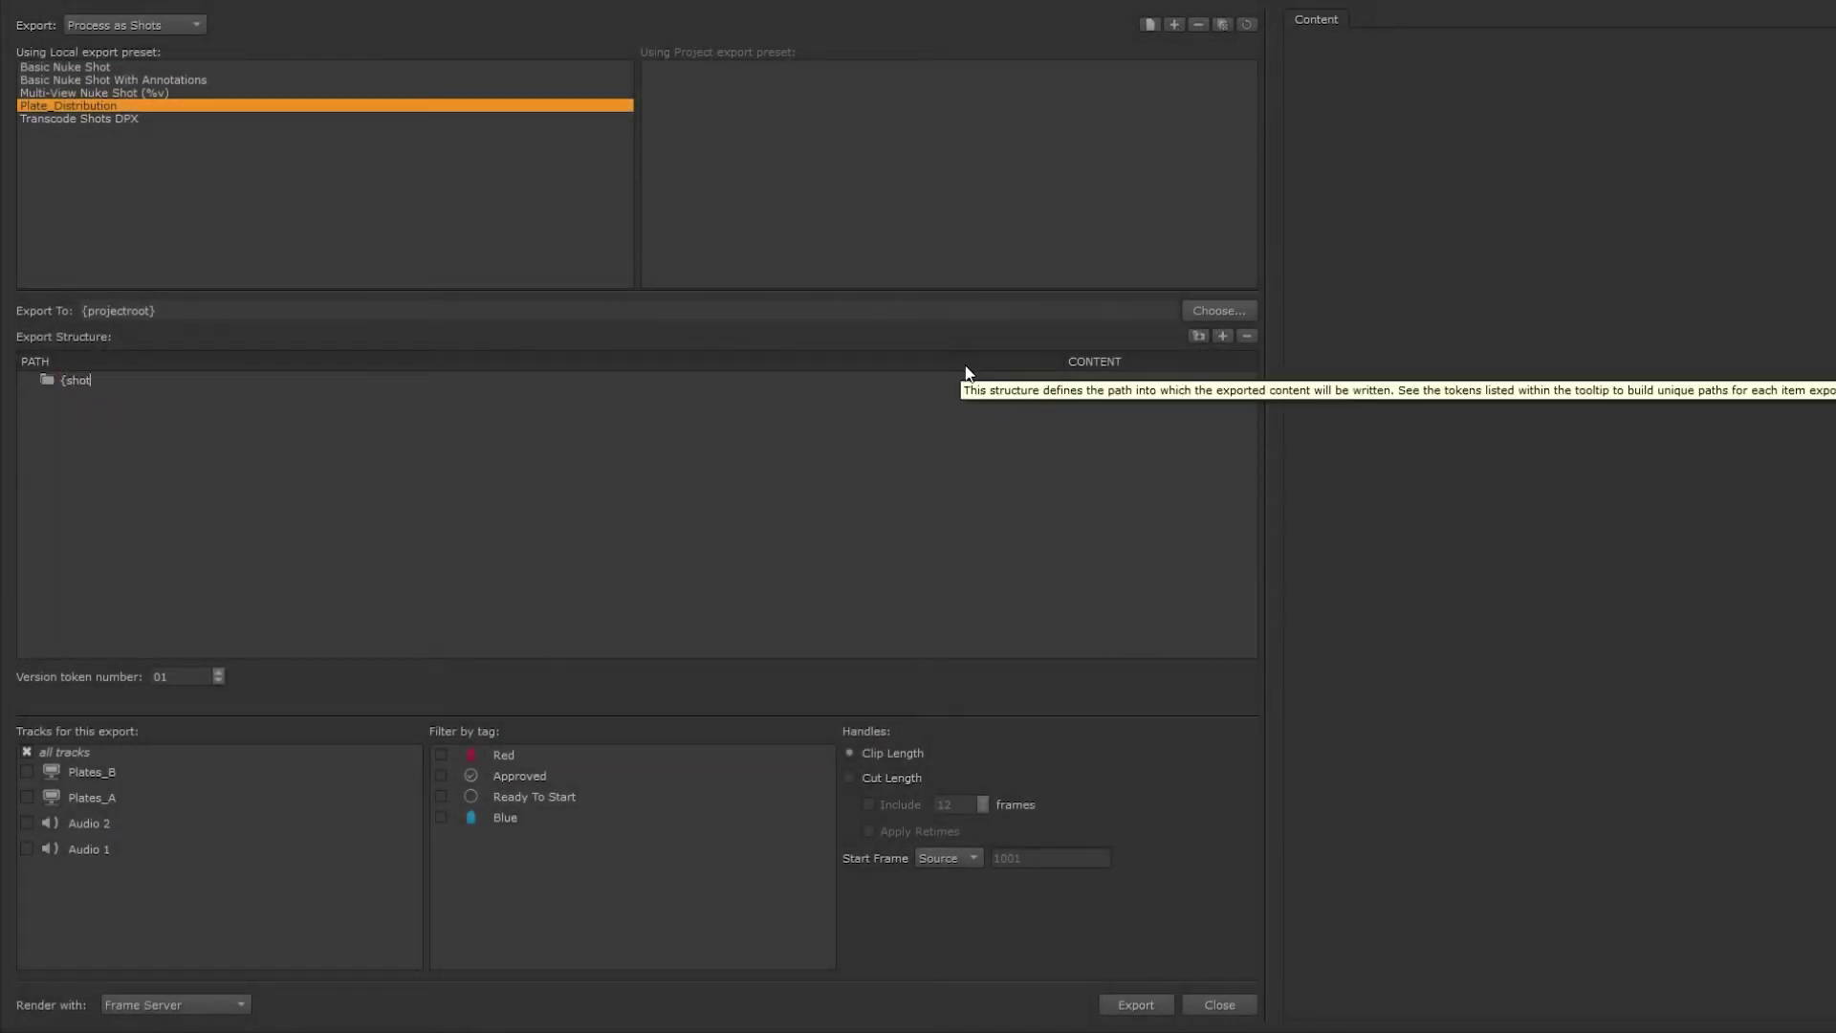
{"action": "type", "text": "}"}
{"action": "left_click", "coordinate": [1197, 337]}
{"action": "type", "text": "Full"}
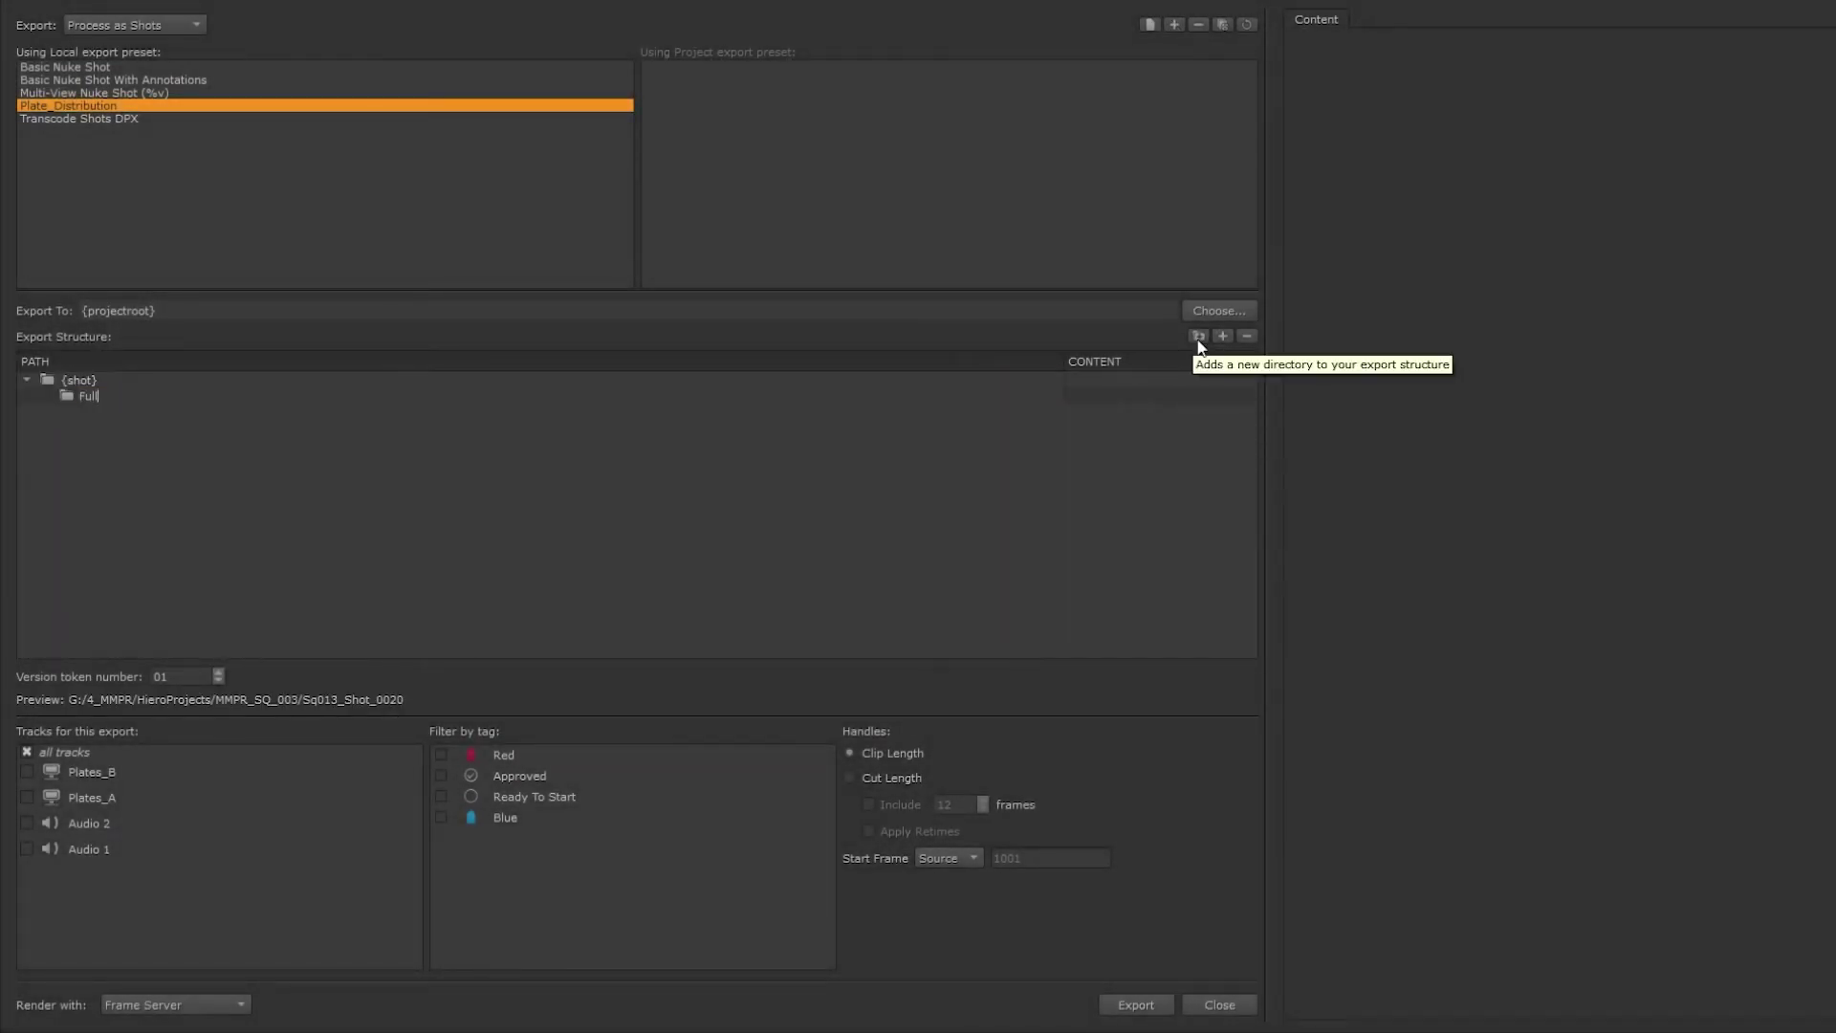
{"action": "type", "text": "_Resolution"}
{"action": "key", "text": "Return"}
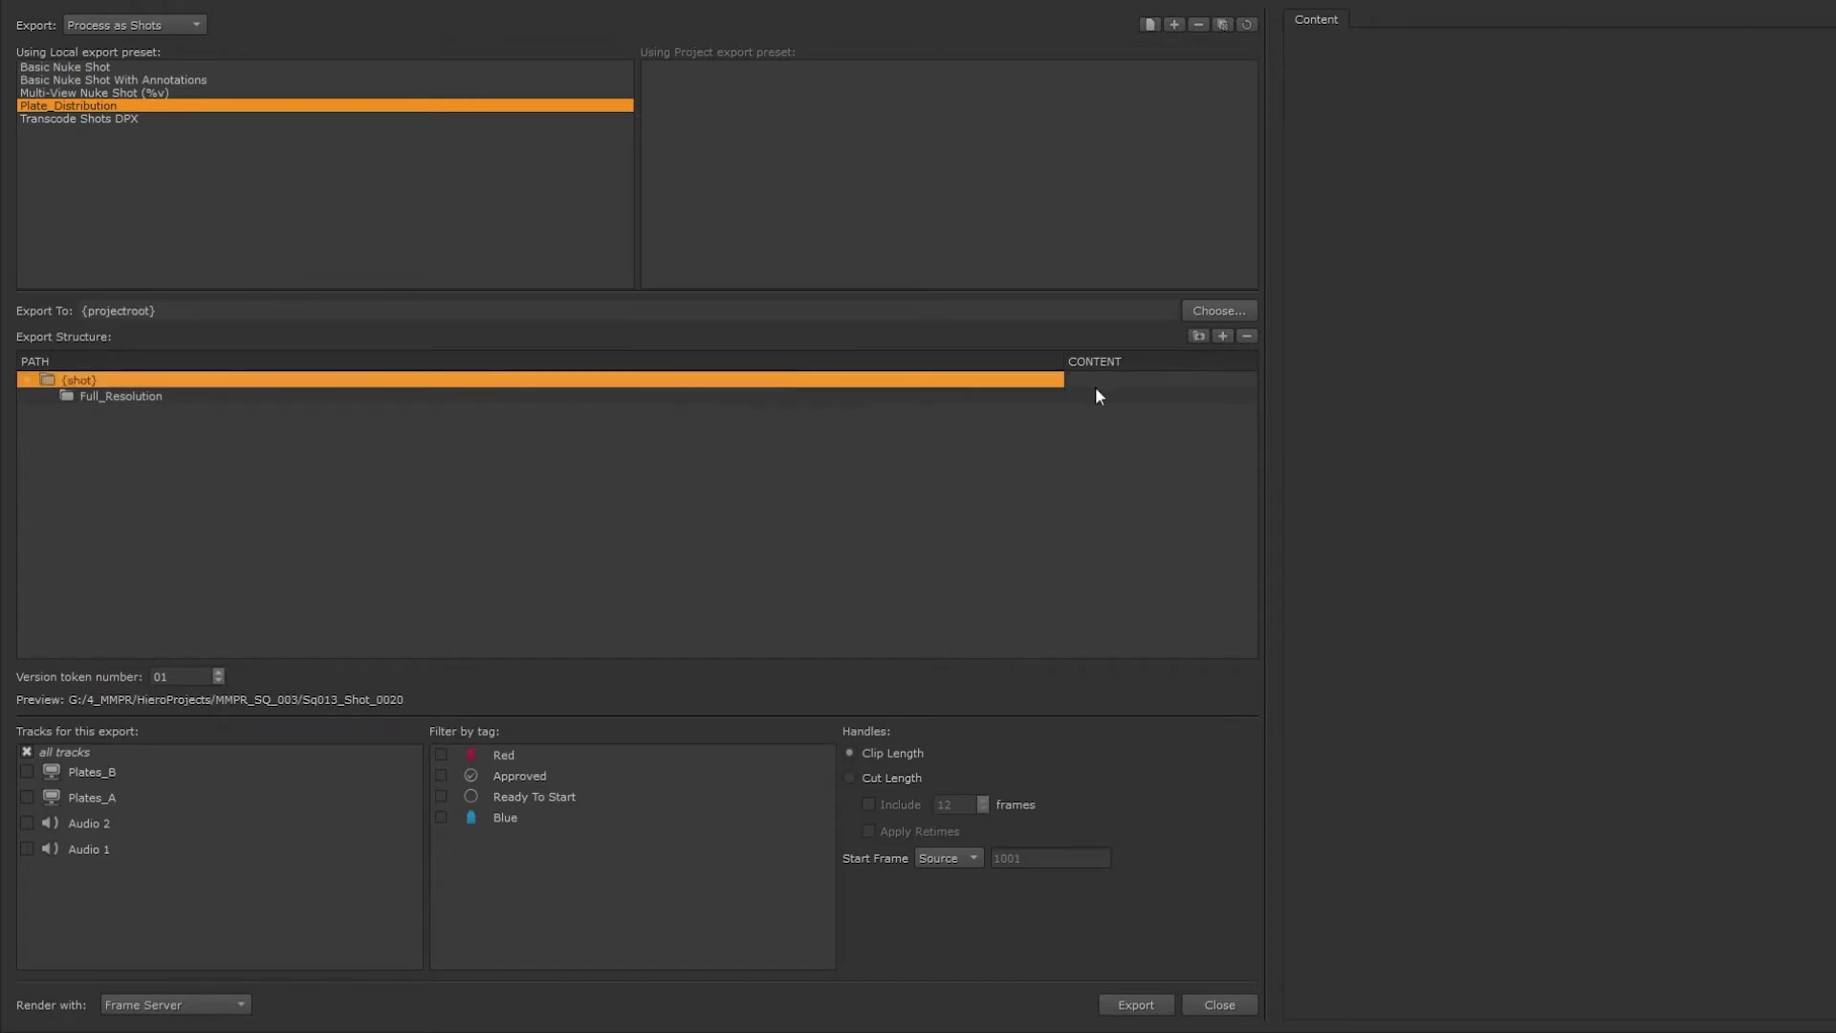
{"action": "left_click", "coordinate": [1198, 336]}
{"action": "type", "text": "Low_Resolution"}
{"action": "key", "text": "Return"}
{"action": "left_click", "coordinate": [1197, 335]}
{"action": "type", "text": "Audio"}
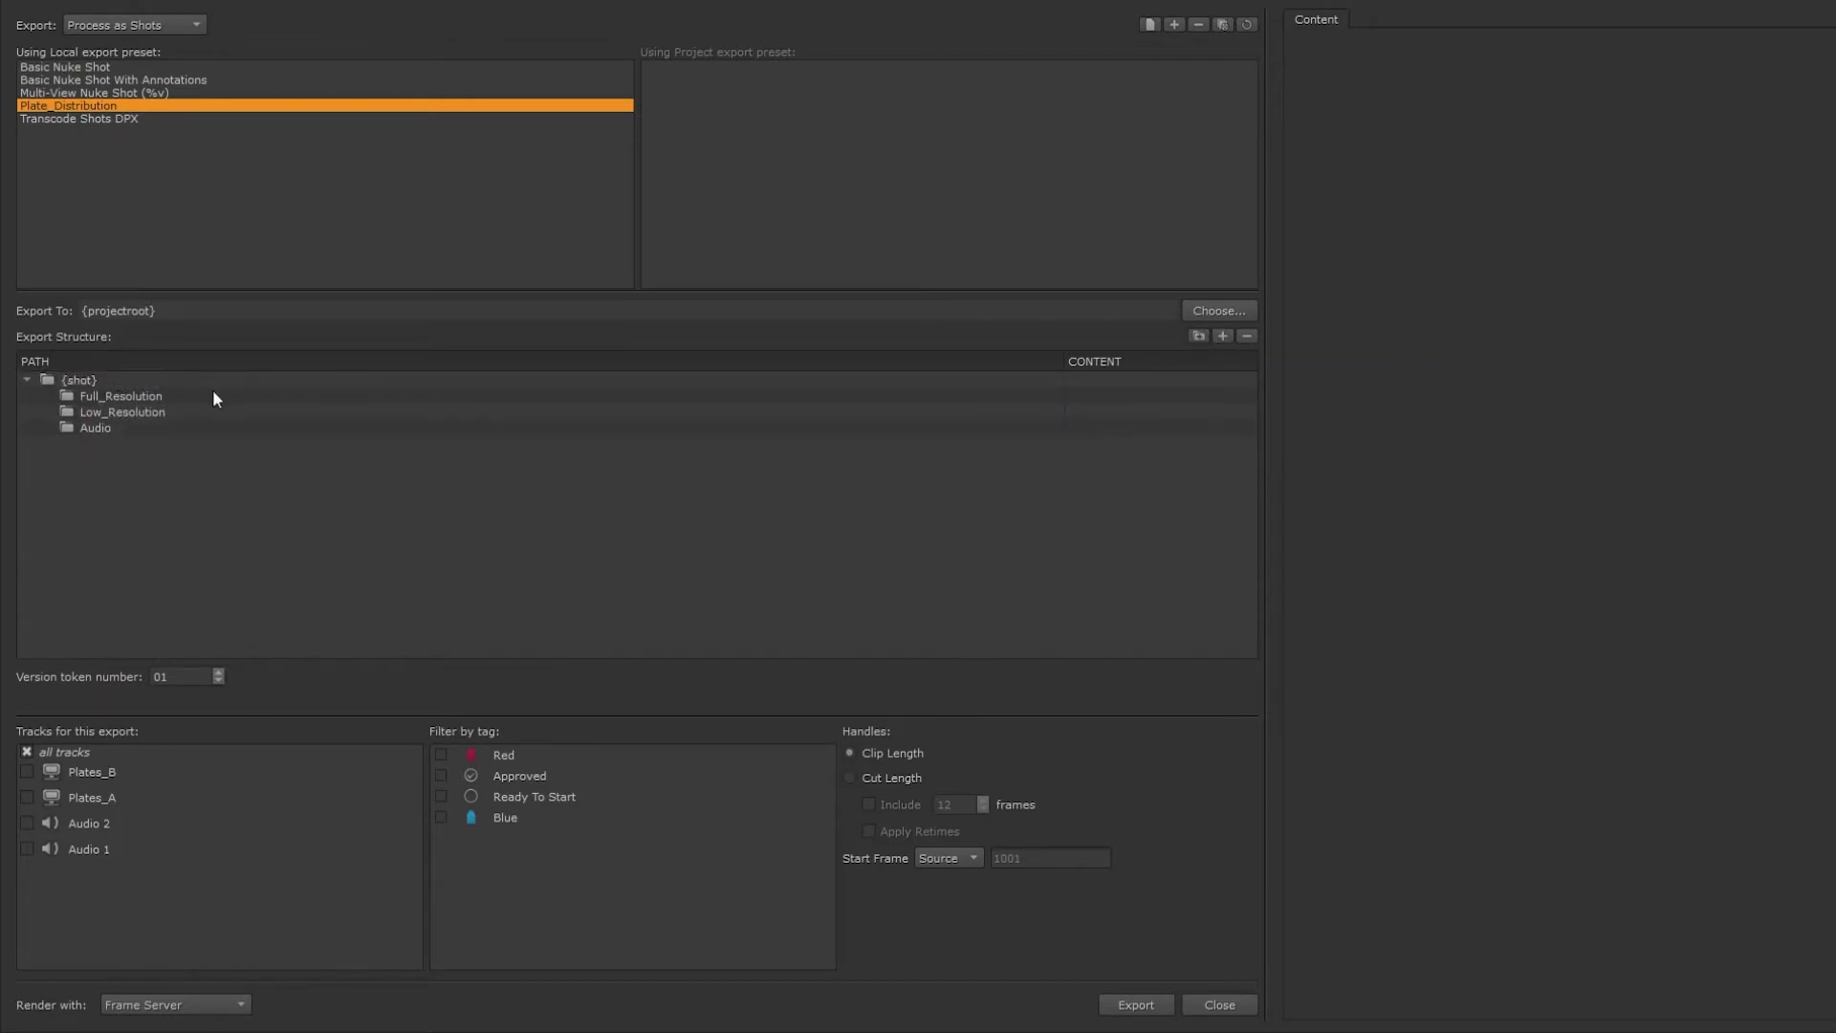
Add a {shot}_Full_{version}.####.{ext} file entry inside Full_Resolution
{"action": "left_click", "coordinate": [213, 393]}
{"action": "left_click", "coordinate": [1223, 336]}
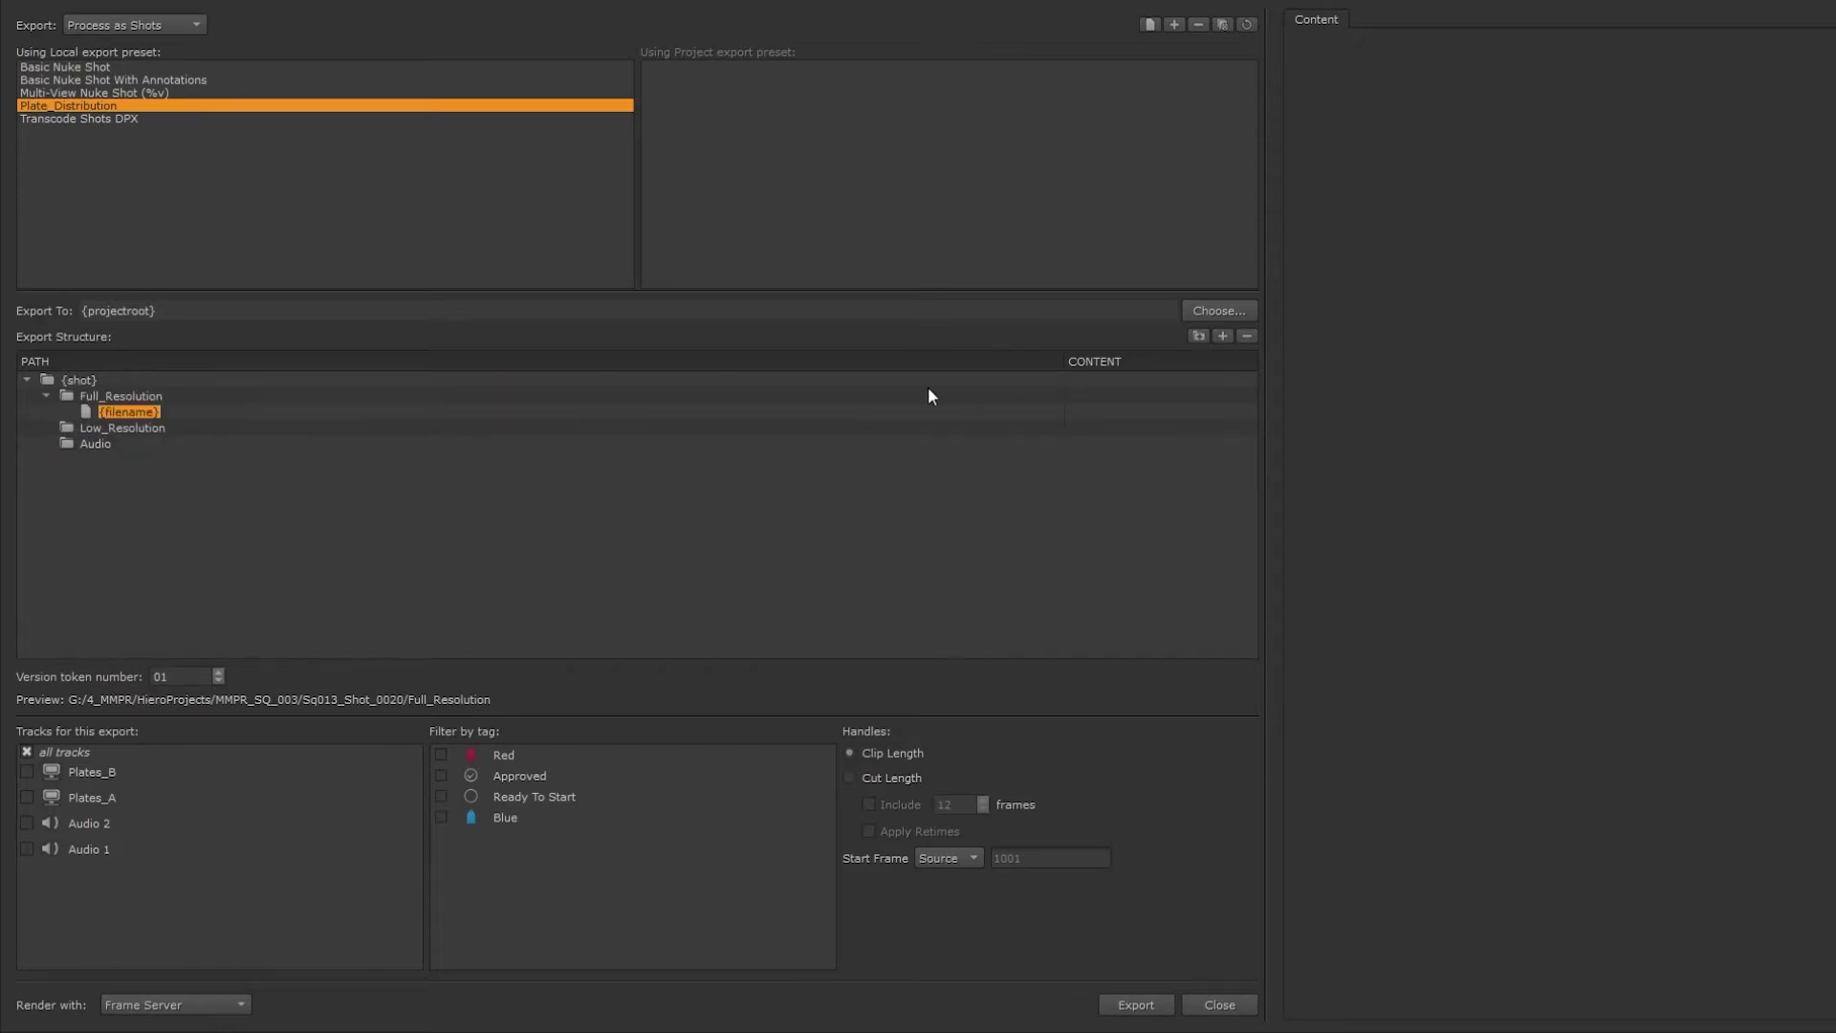
{"action": "type", "text": "{shot}_Full_{version}.####"}
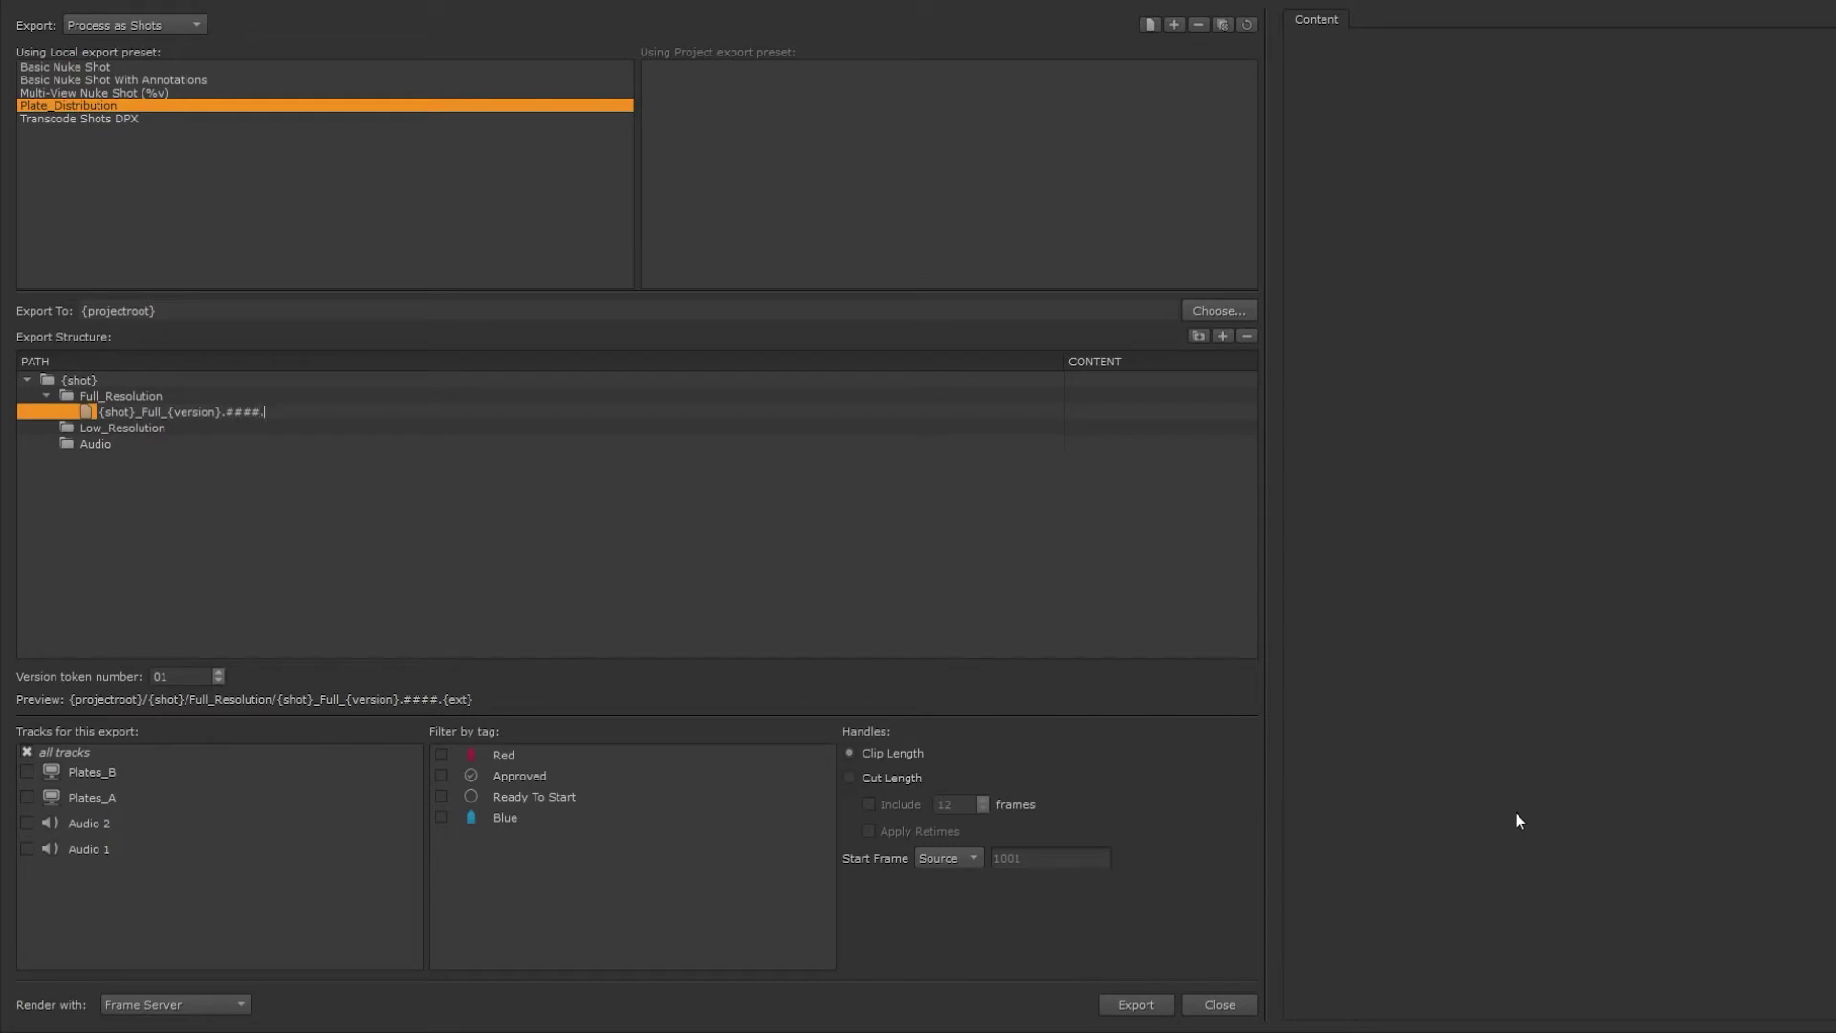
{"action": "type", "text": ".{ext}"}
{"action": "key", "text": "Return"}
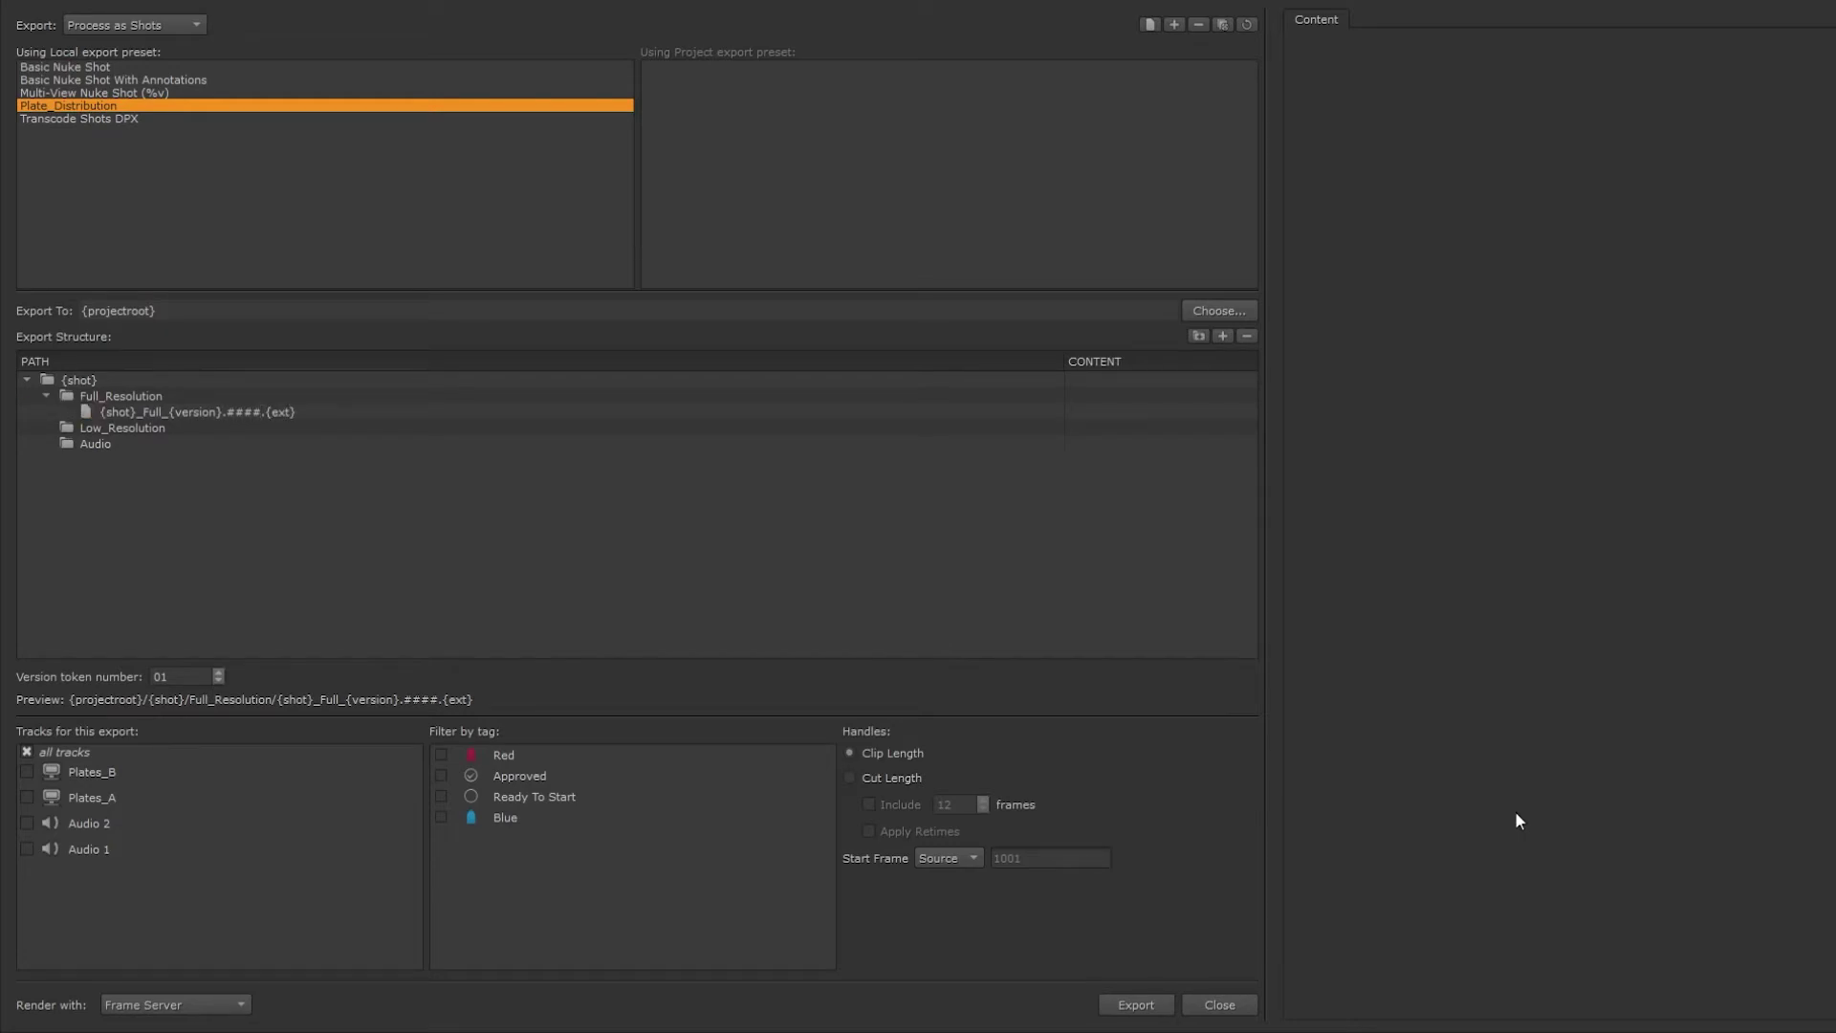
Make the full-resolution file a Copy Exporter output and add a named file entry in Low_Resolution
{"action": "left_click", "coordinate": [1133, 412]}
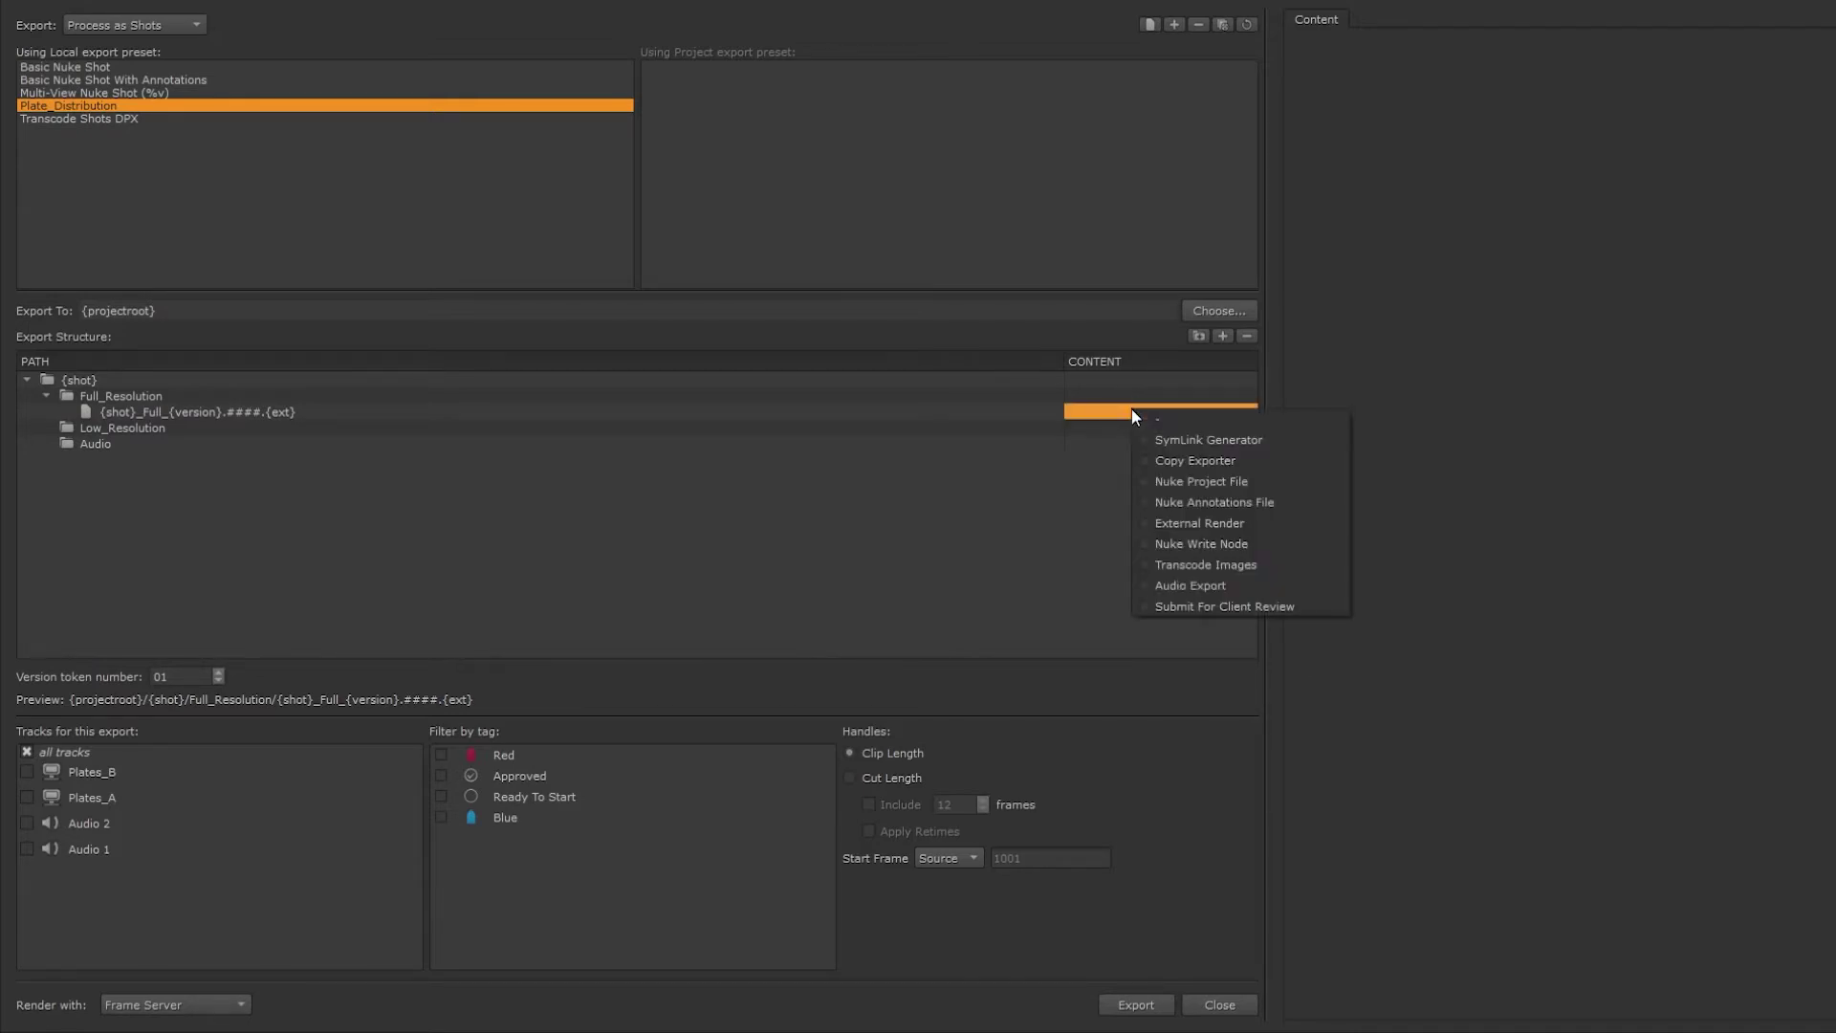
{"action": "left_click", "coordinate": [1175, 460]}
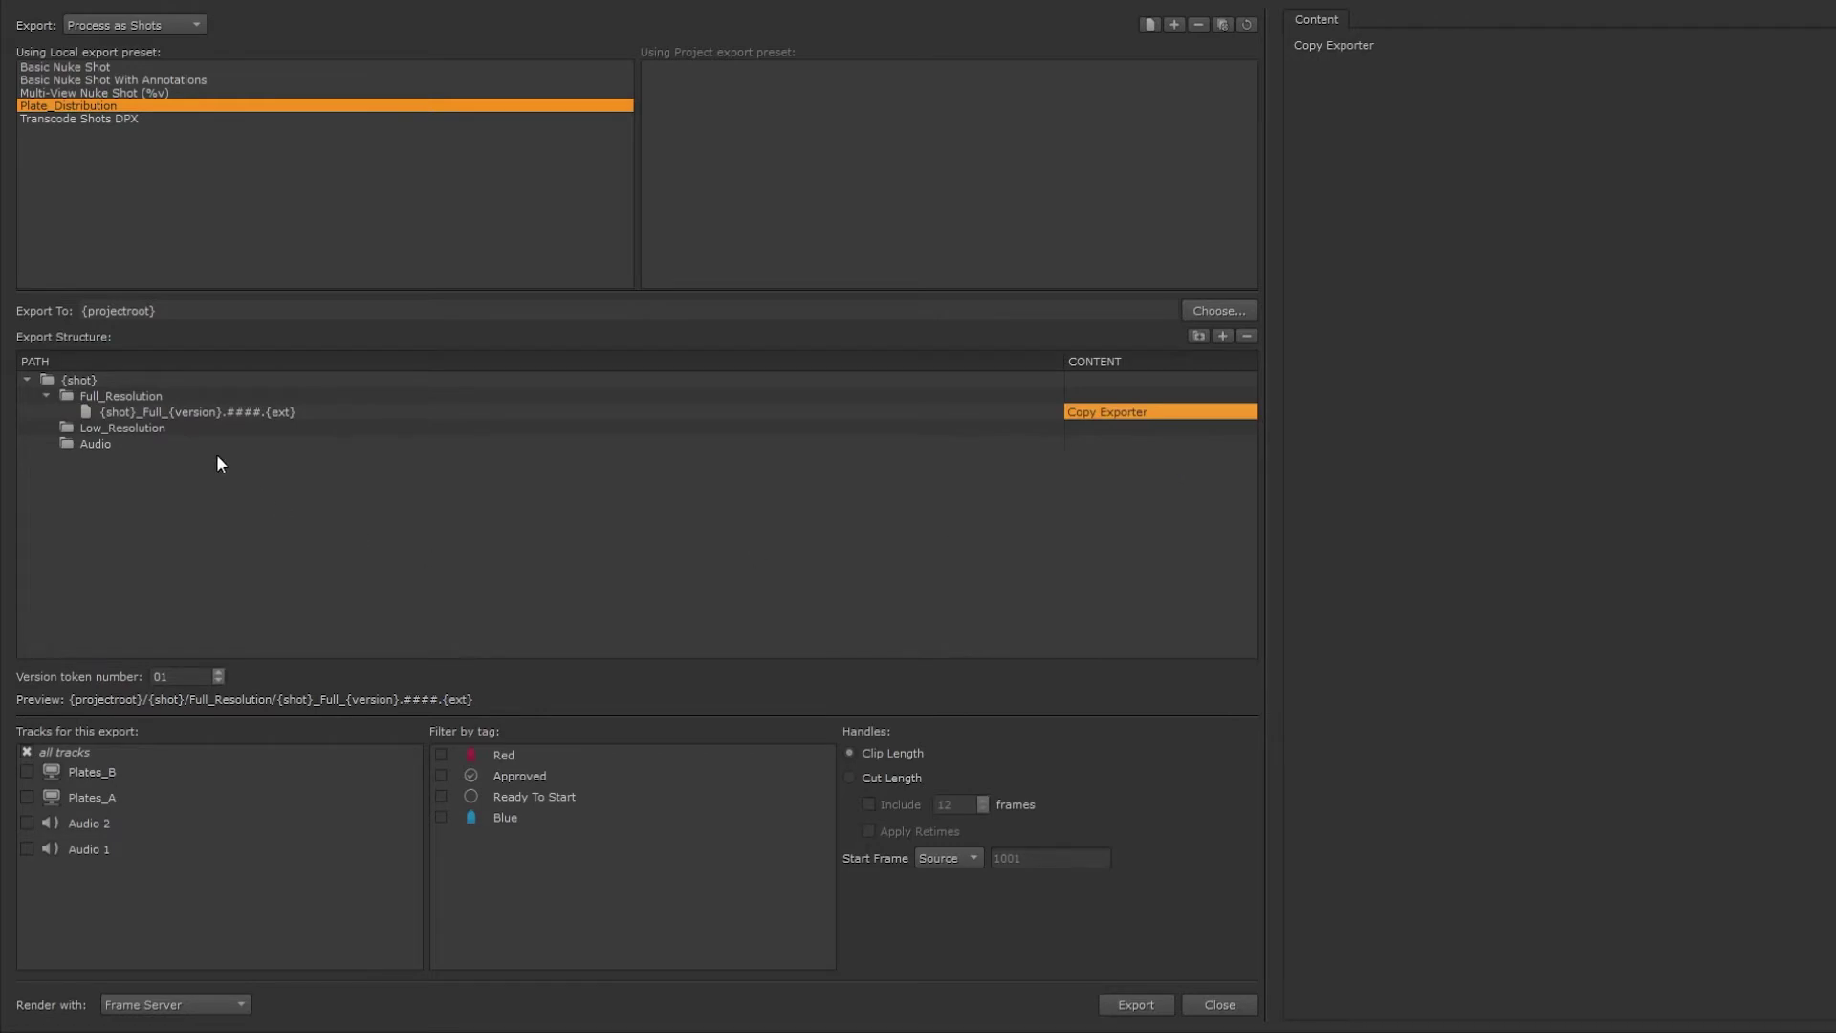
{"action": "left_click", "coordinate": [218, 428]}
{"action": "left_click", "coordinate": [1223, 336]}
{"action": "left_click", "coordinate": [191, 412]}
{"action": "double_click", "coordinate": [195, 444]}
{"action": "type", "text": "{shot}_Low_{version}.####.{ext}"}
{"action": "left_click", "coordinate": [178, 475]}
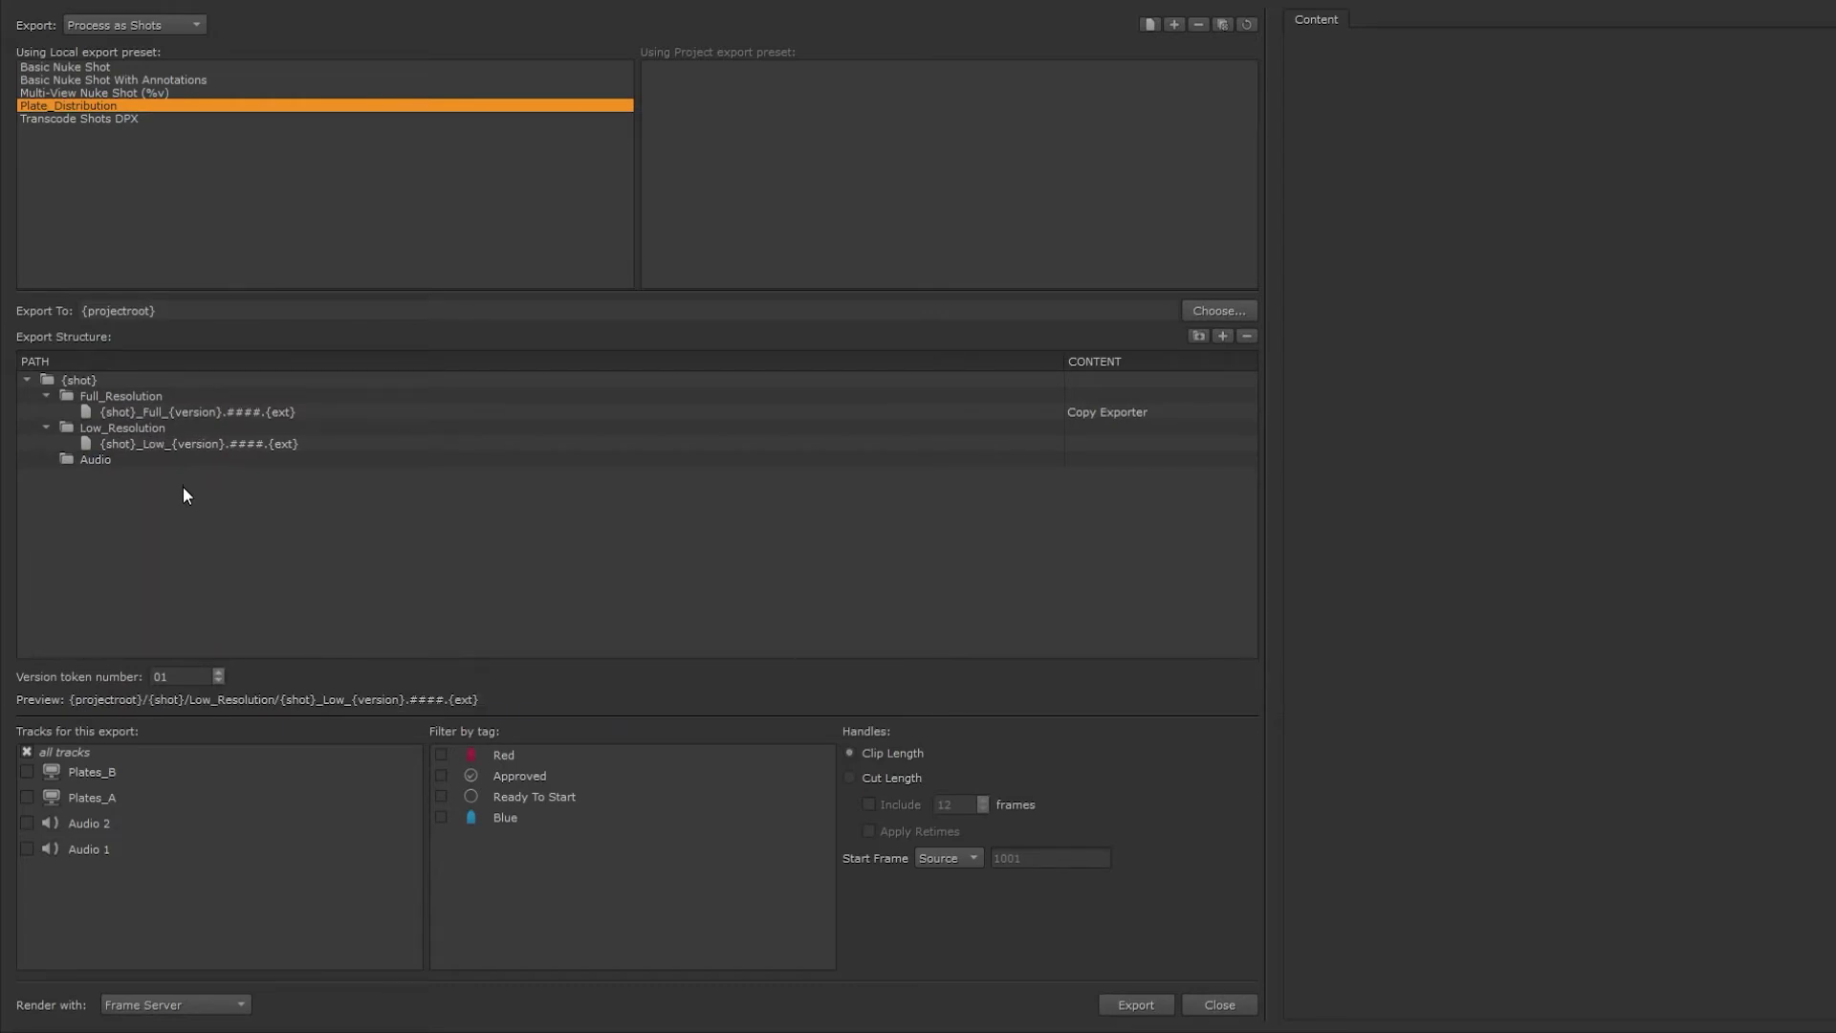
Set the low-res file to Transcode Images as exr, reformatted to scale 0.5
{"action": "left_click", "coordinate": [1102, 443]}
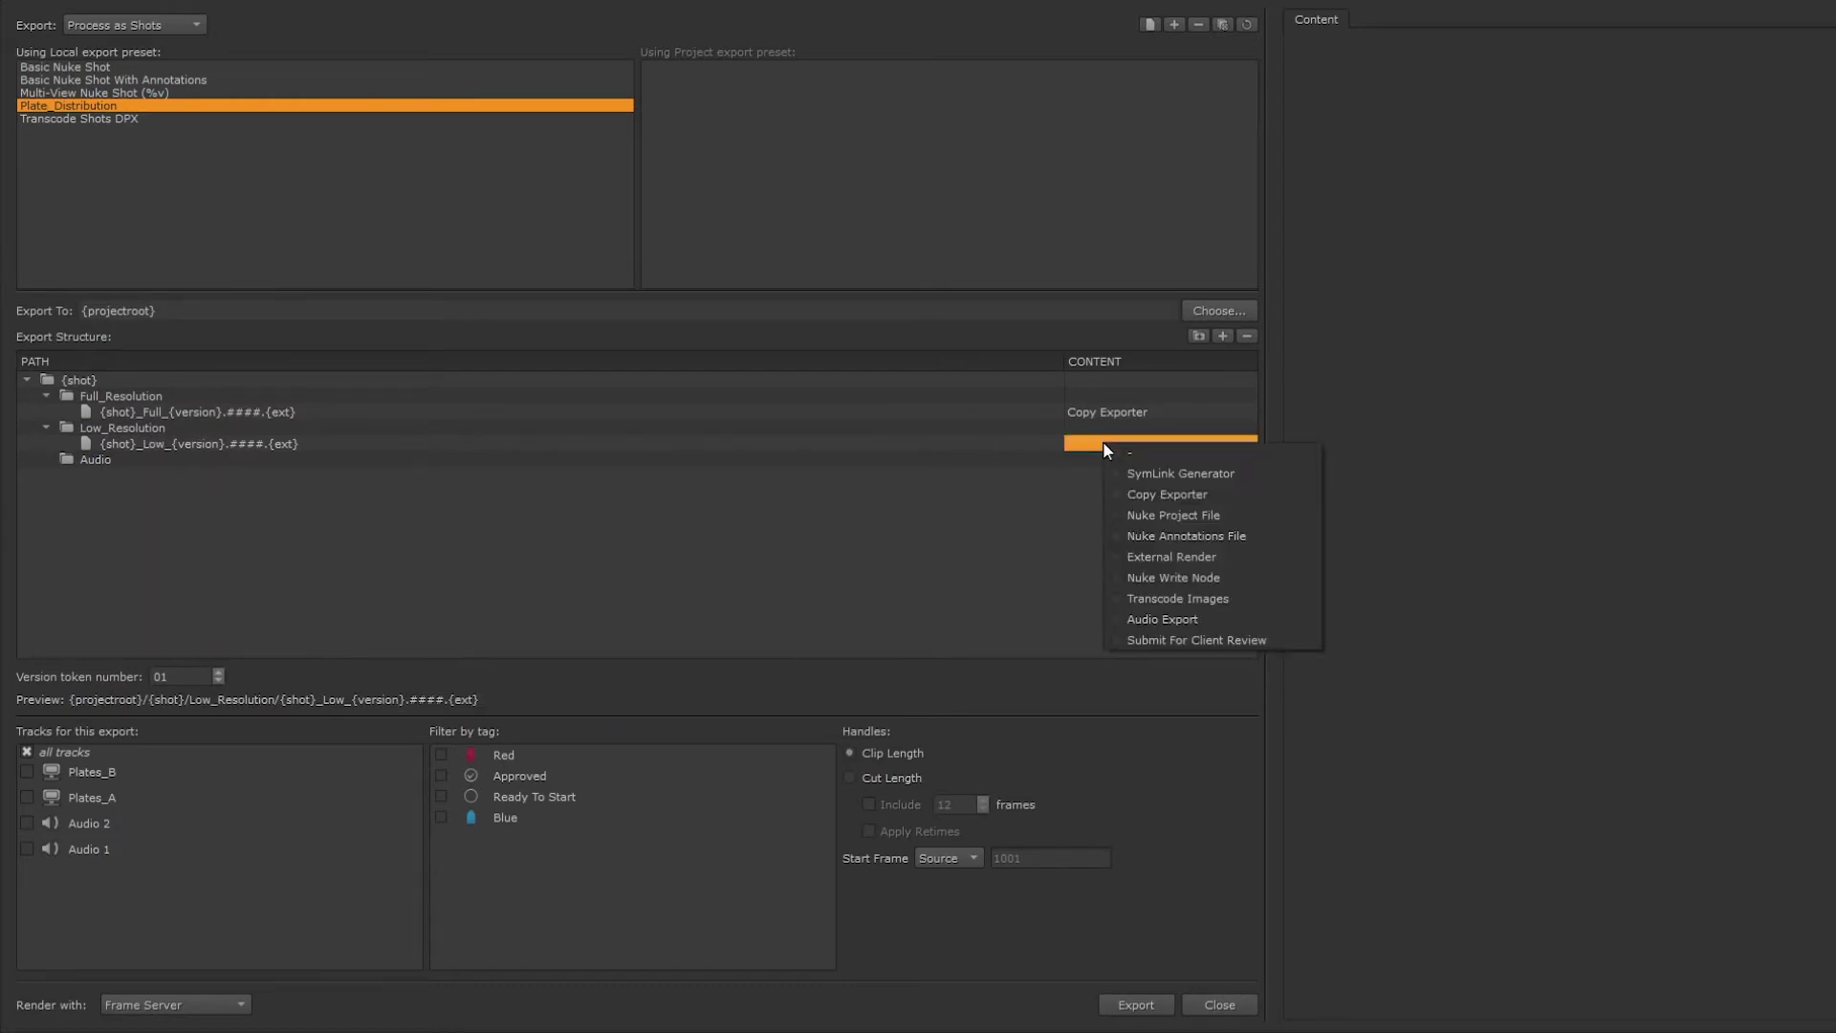
{"action": "left_click", "coordinate": [1170, 598]}
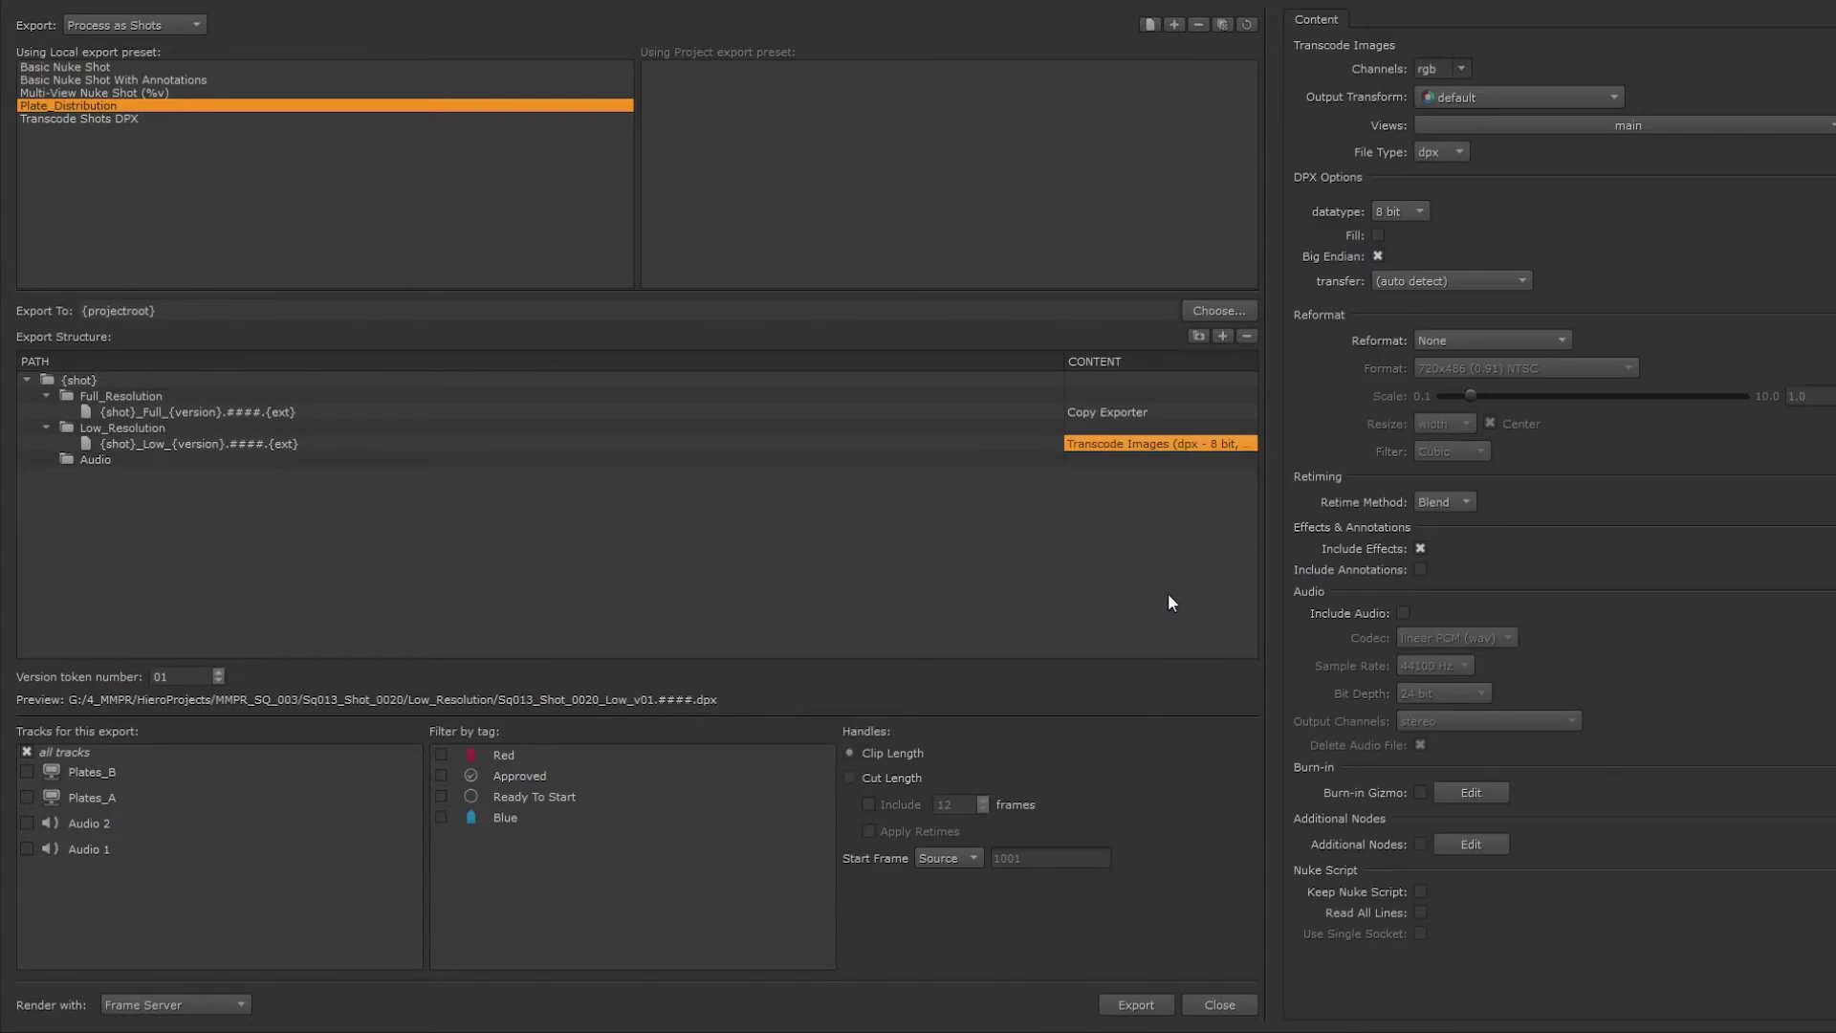
{"action": "left_click", "coordinate": [1448, 153]}
{"action": "left_click", "coordinate": [1449, 171]}
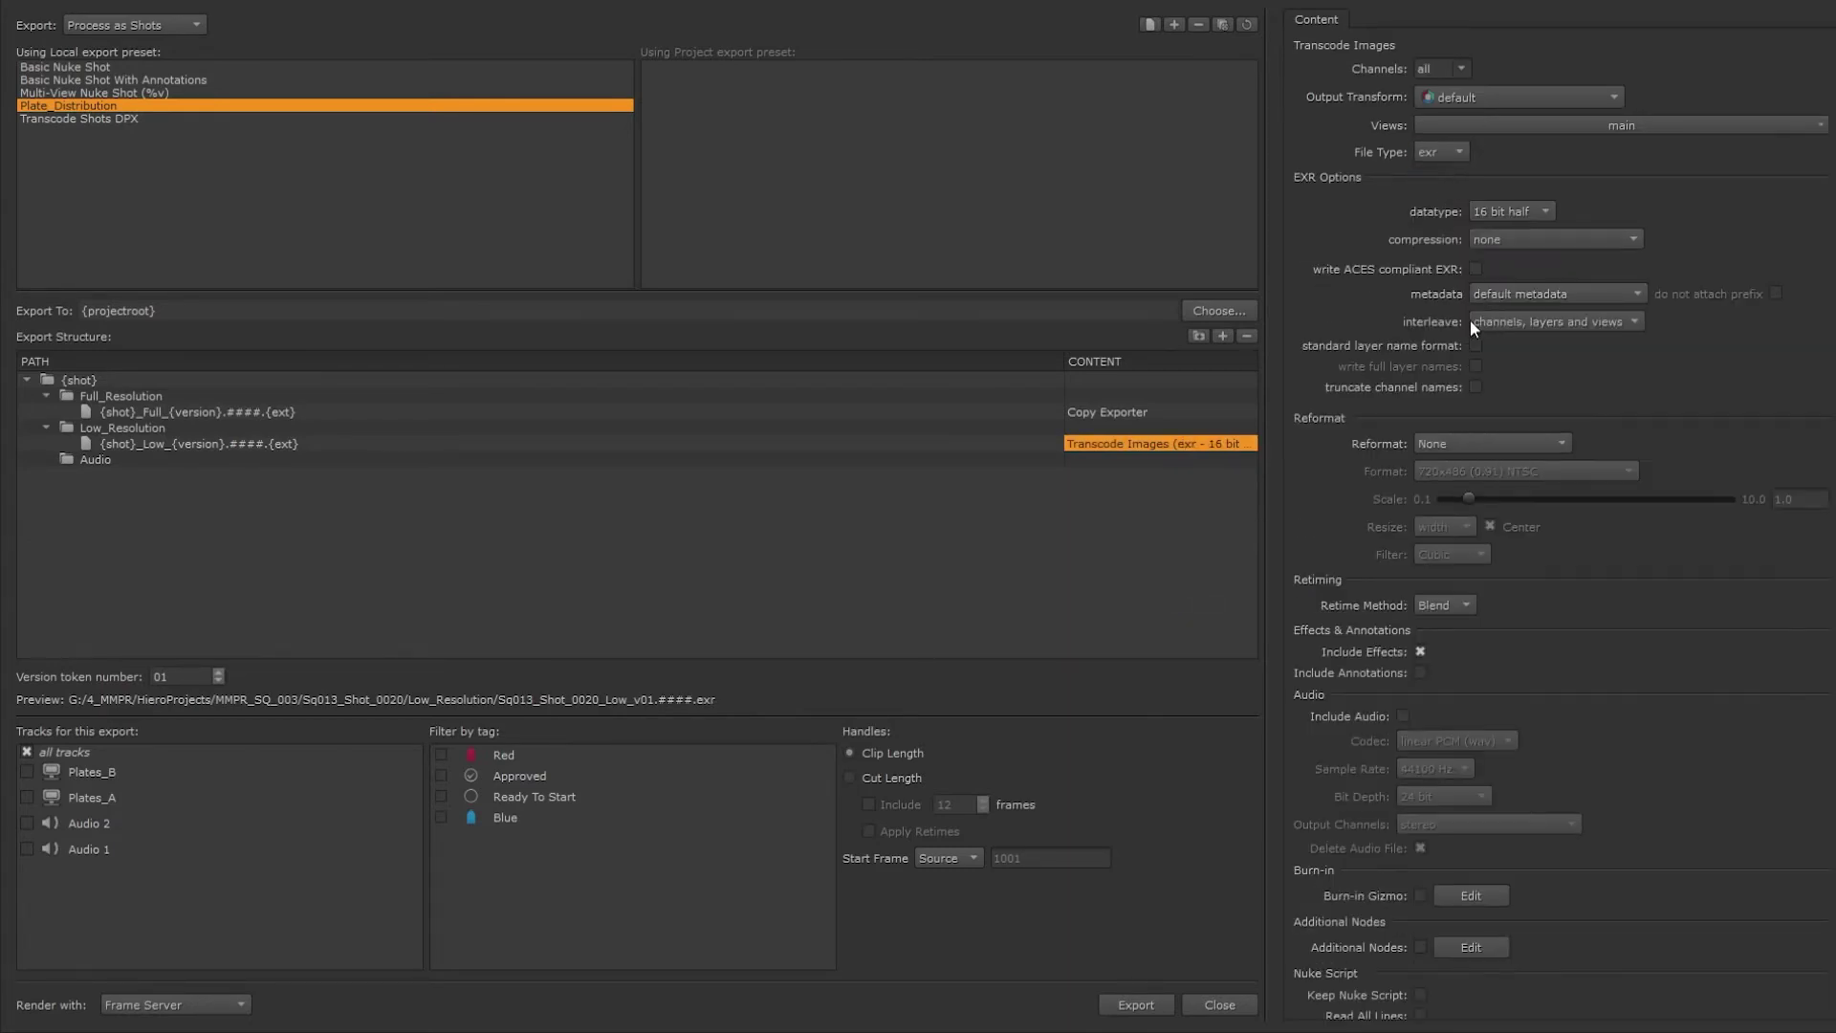
{"action": "left_click", "coordinate": [1484, 438]}
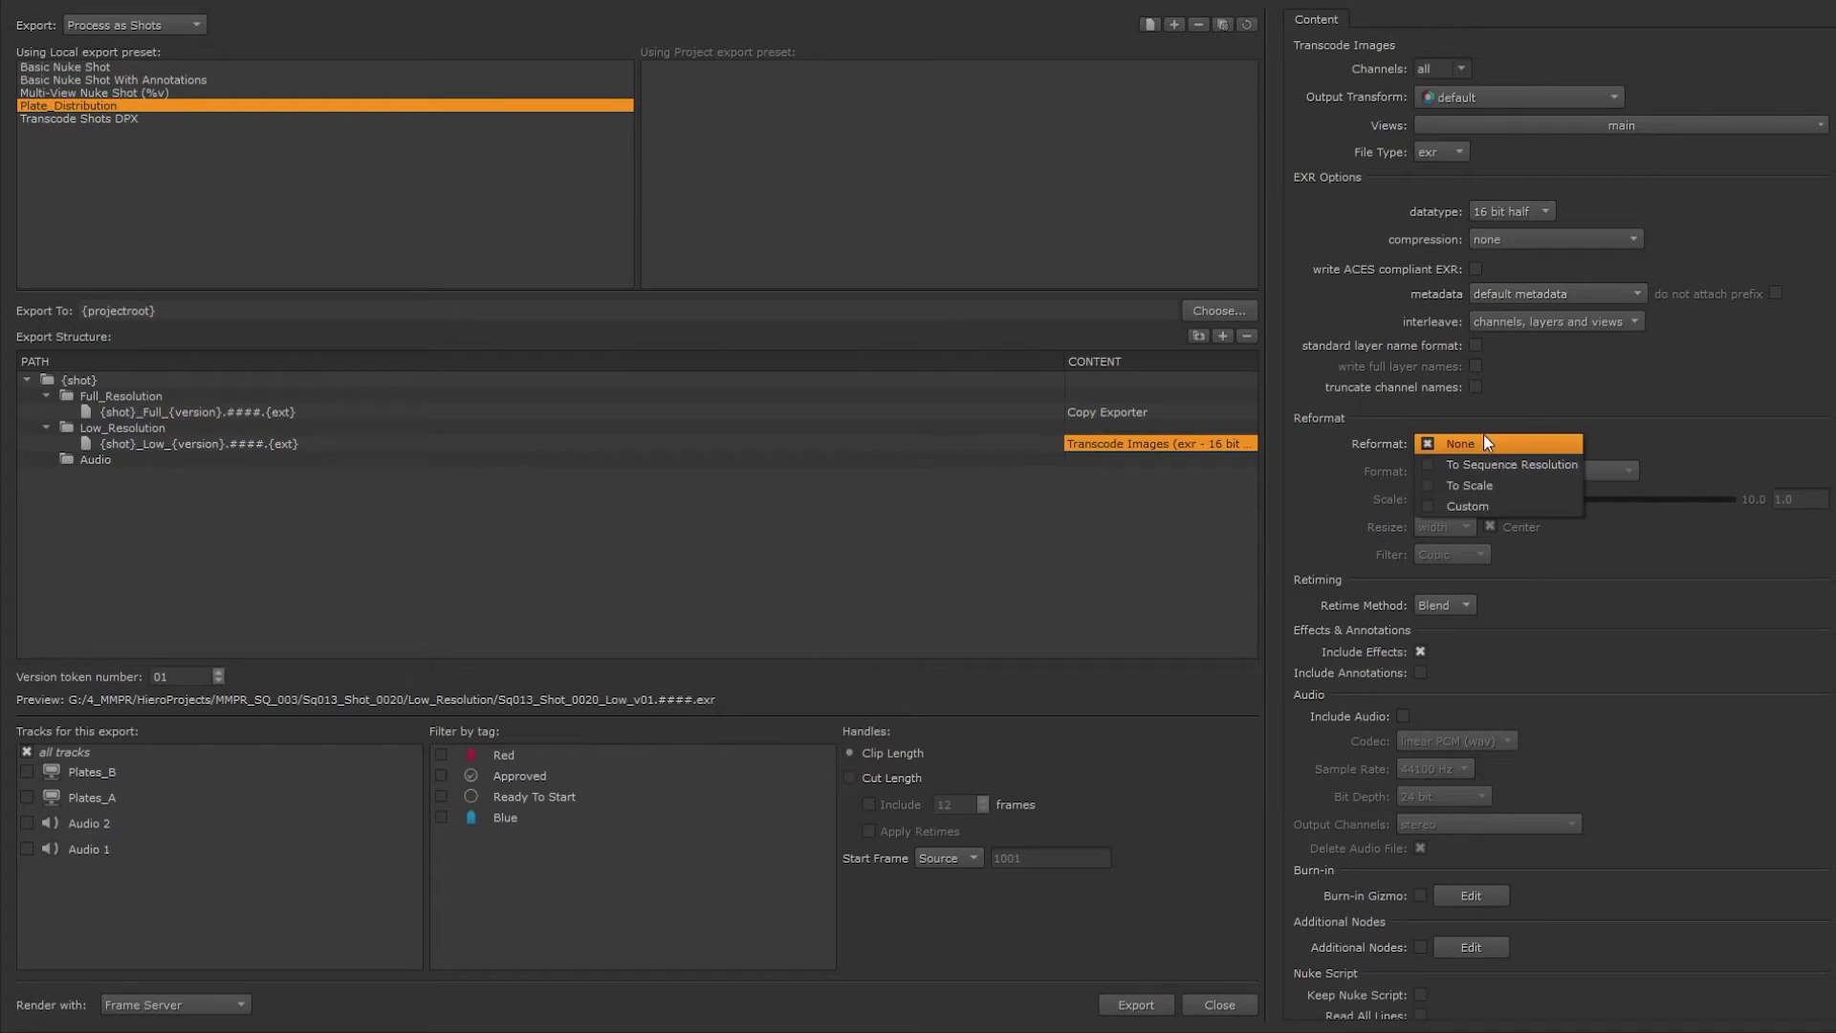
{"action": "left_click", "coordinate": [1485, 491]}
{"action": "double_click", "coordinate": [1785, 499]}
{"action": "type", "text": ".5"}
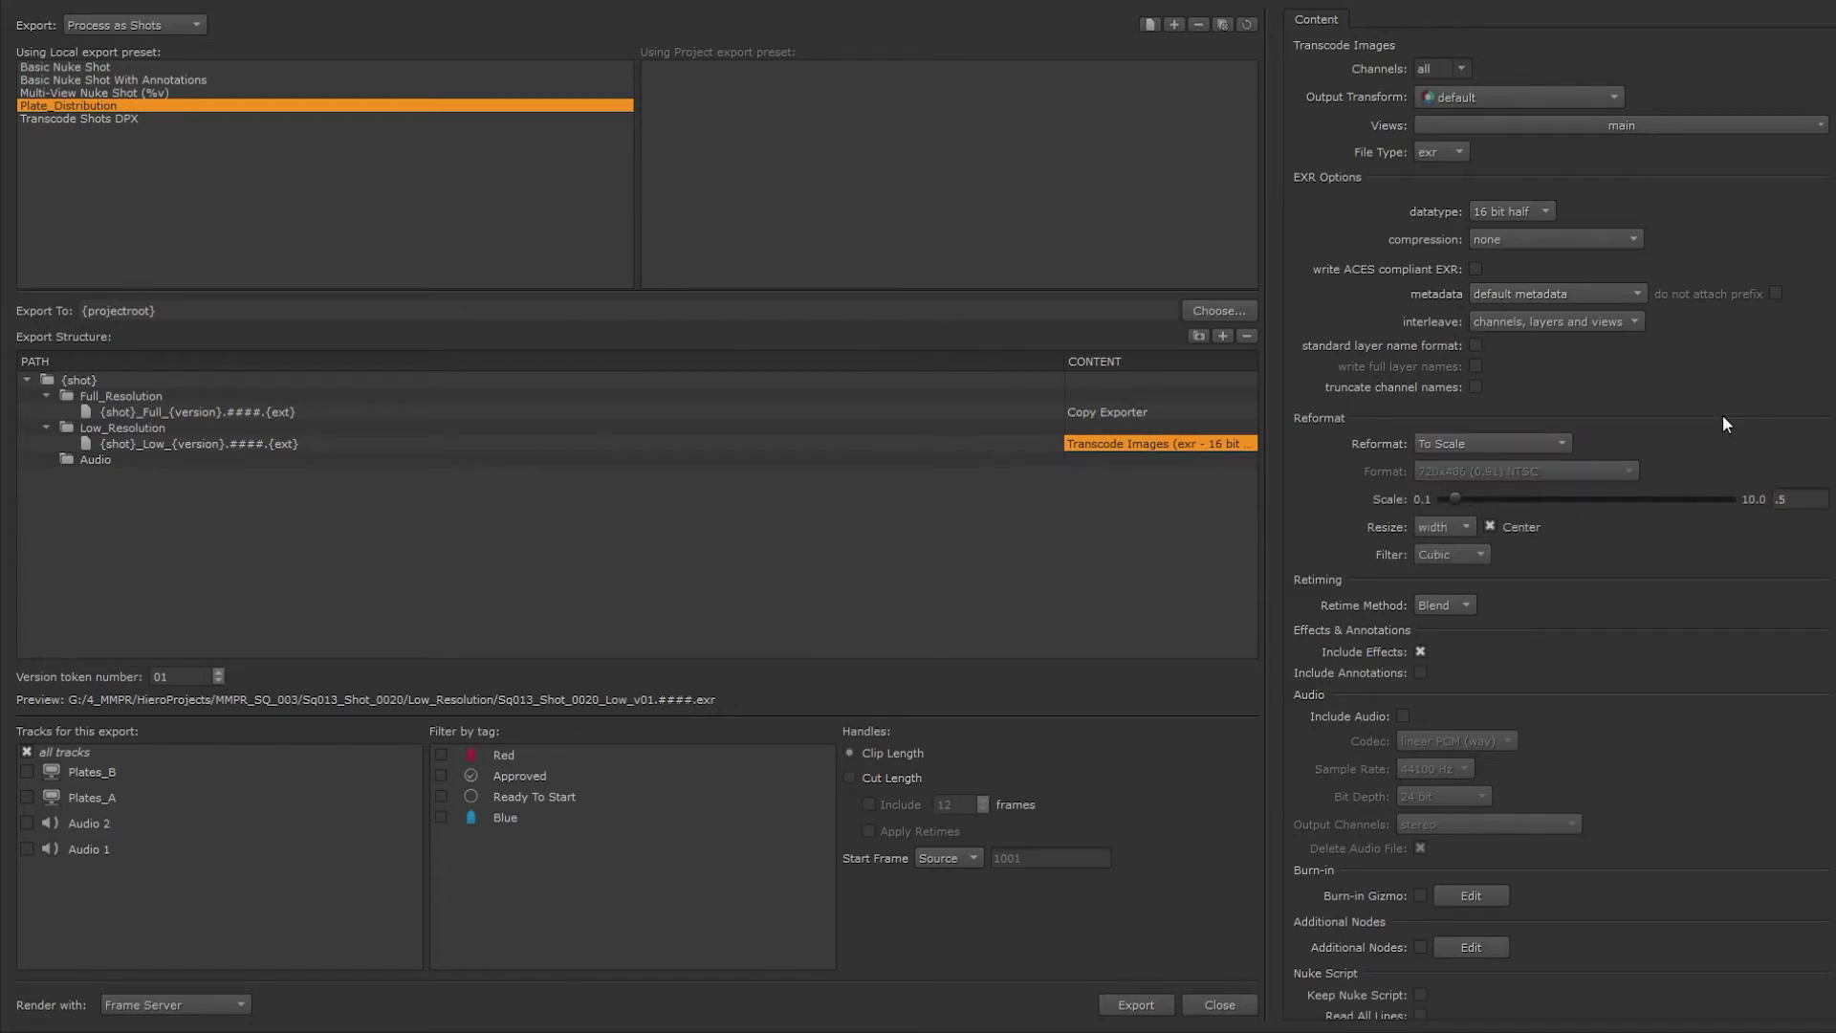
Add an Audio_Ref file entry inside the Audio folder
{"action": "left_click", "coordinate": [1052, 460]}
{"action": "left_click", "coordinate": [1223, 336]}
{"action": "type", "text": "{shot}_Audio_Ref_{version}.####.{ext}"}
{"action": "left_click", "coordinate": [310, 555]}
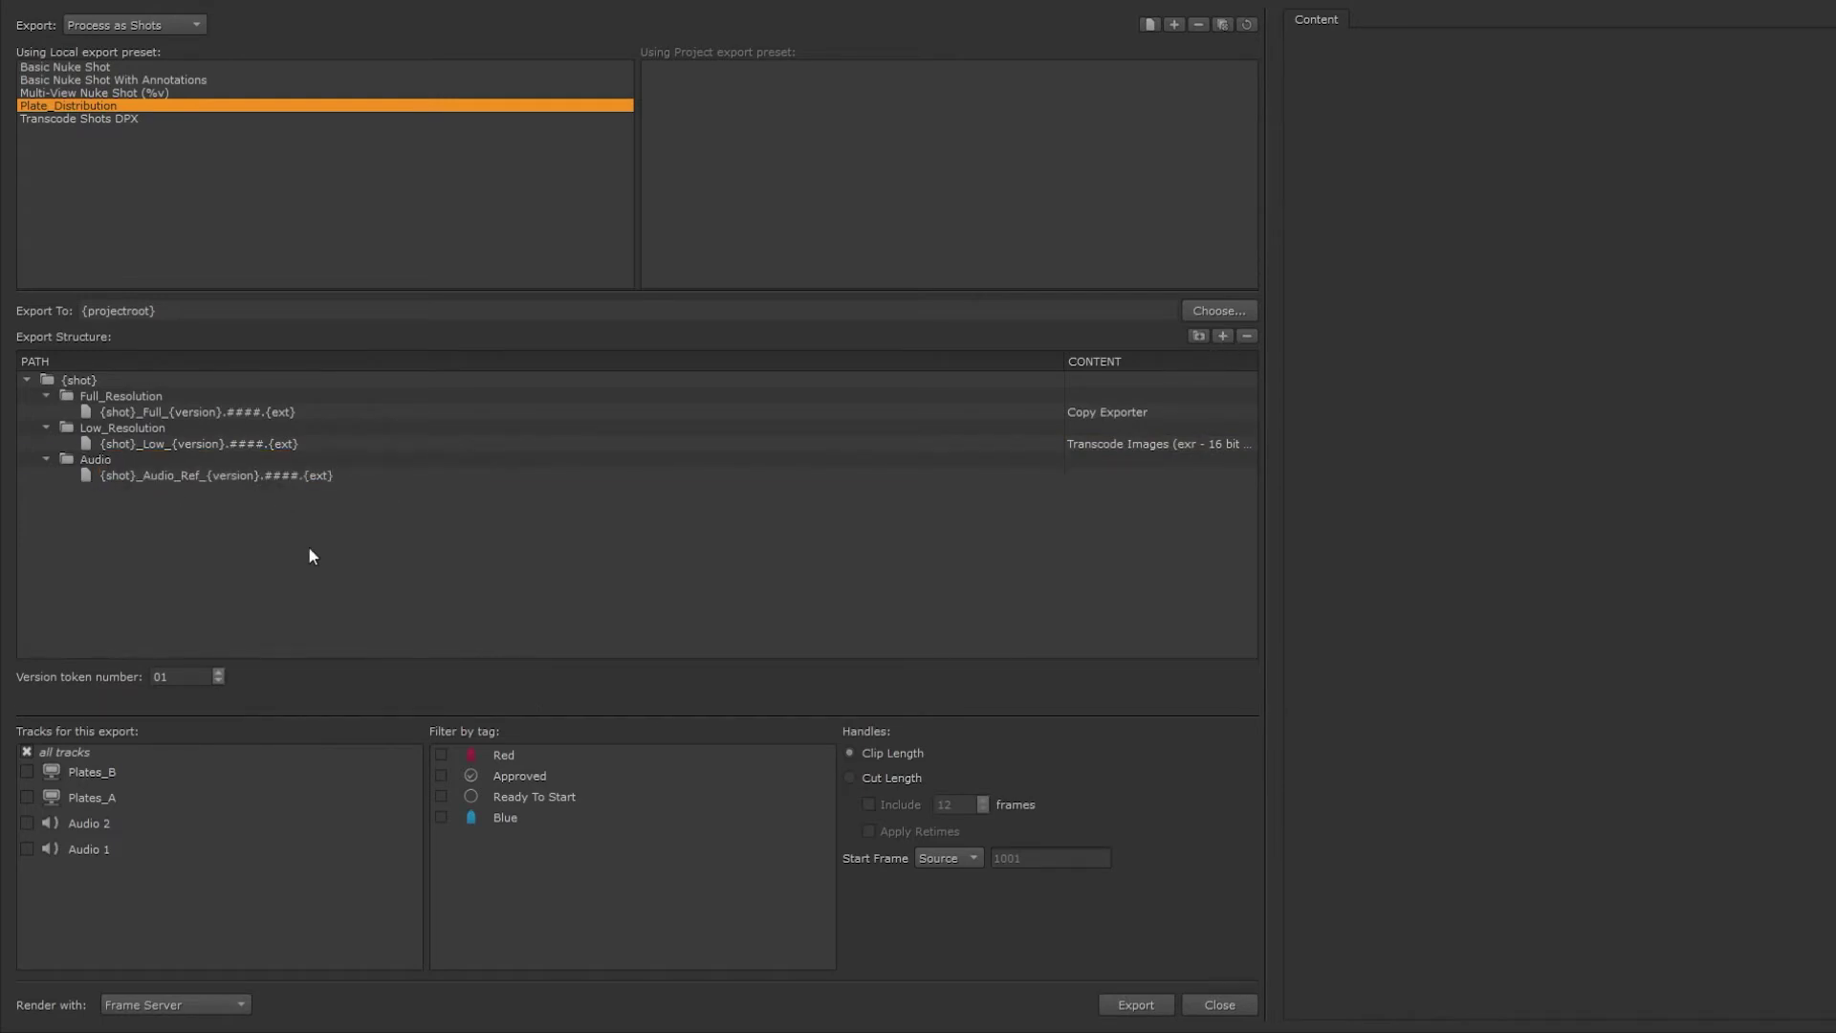
Set the Audio_Ref entry's content to Audio Export (24-bit, 44100 Hz stereo PCM WAV)
{"action": "left_click", "coordinate": [1121, 479]}
{"action": "left_click", "coordinate": [1121, 479]}
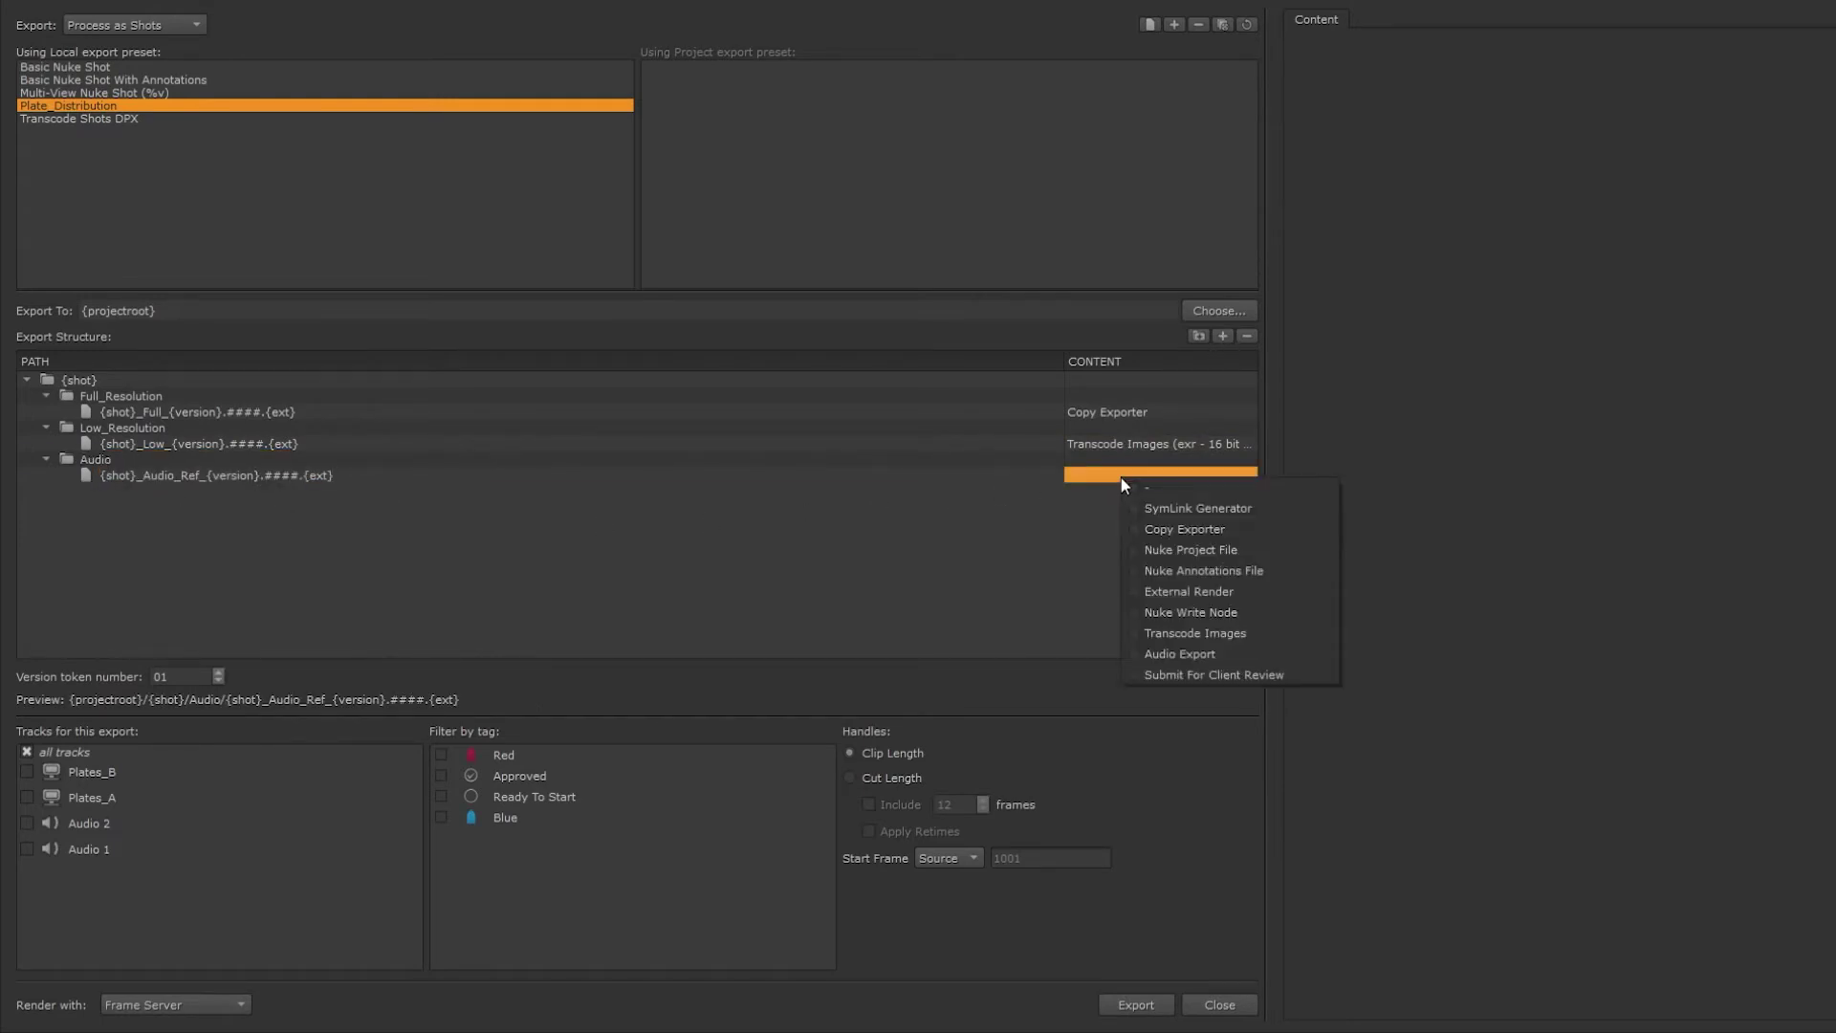
{"action": "left_click", "coordinate": [1175, 643]}
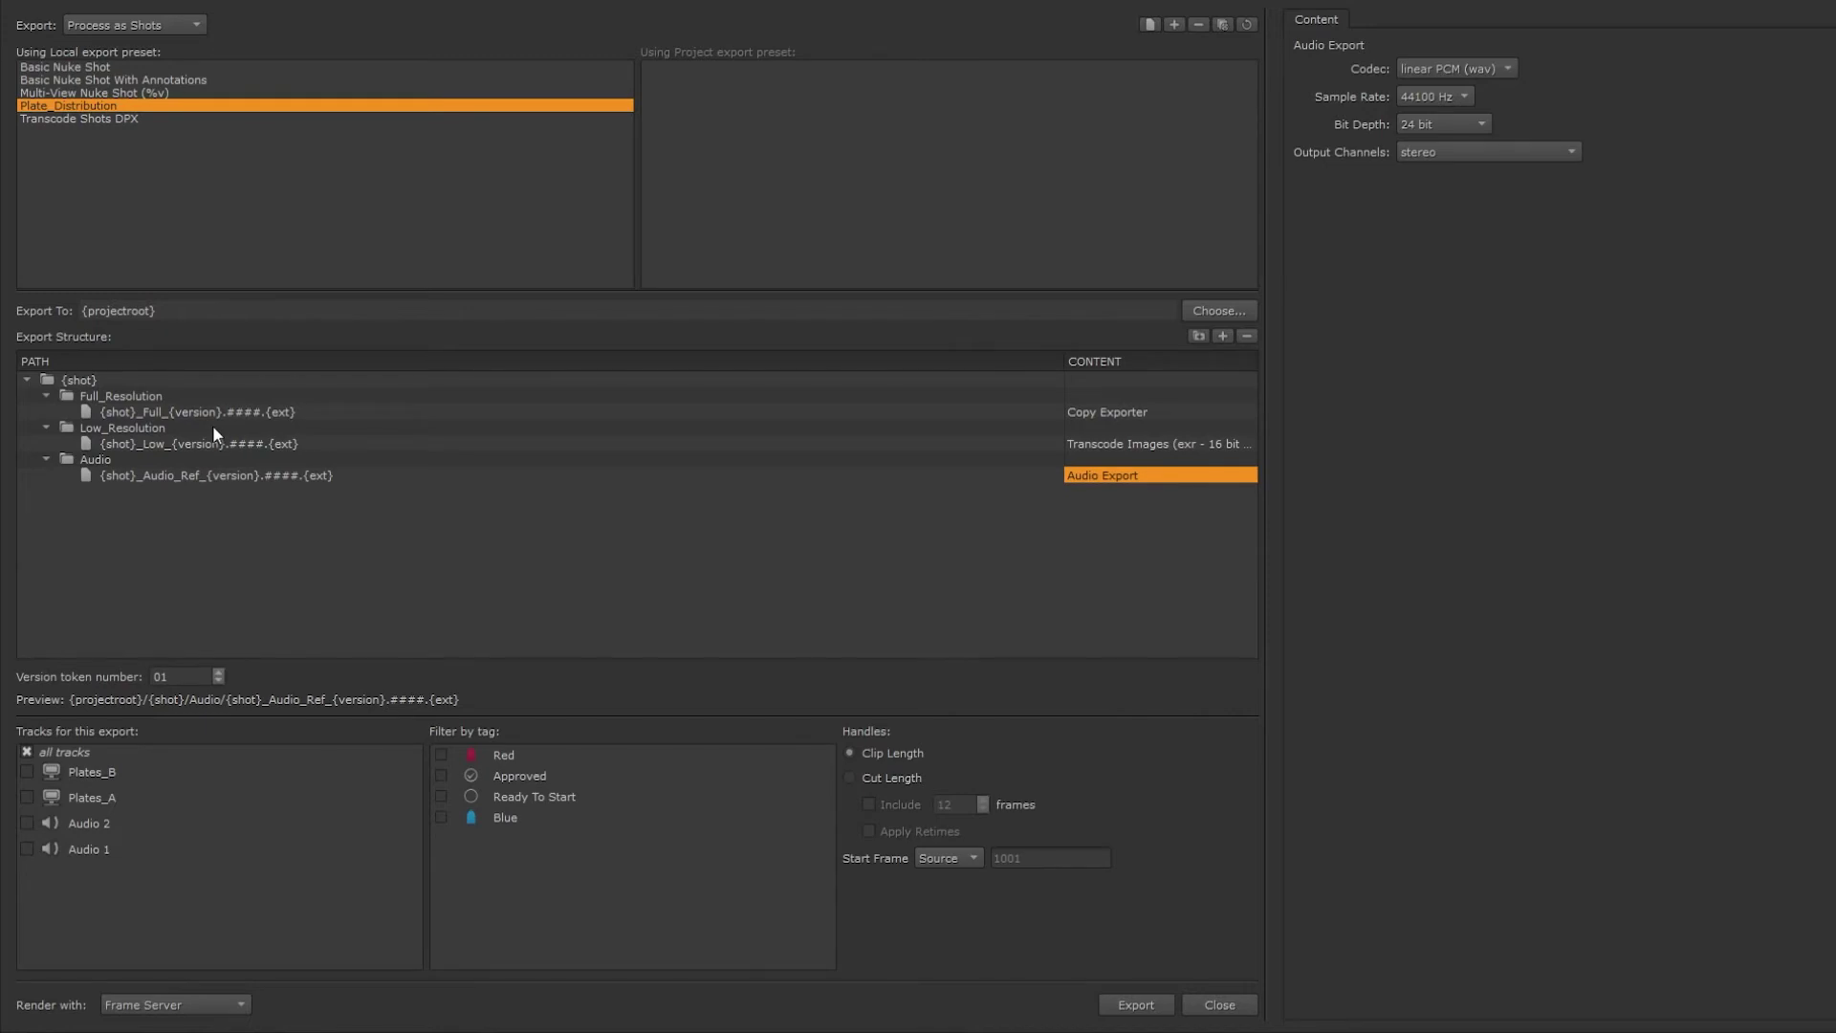
{"action": "left_click", "coordinate": [214, 438]}
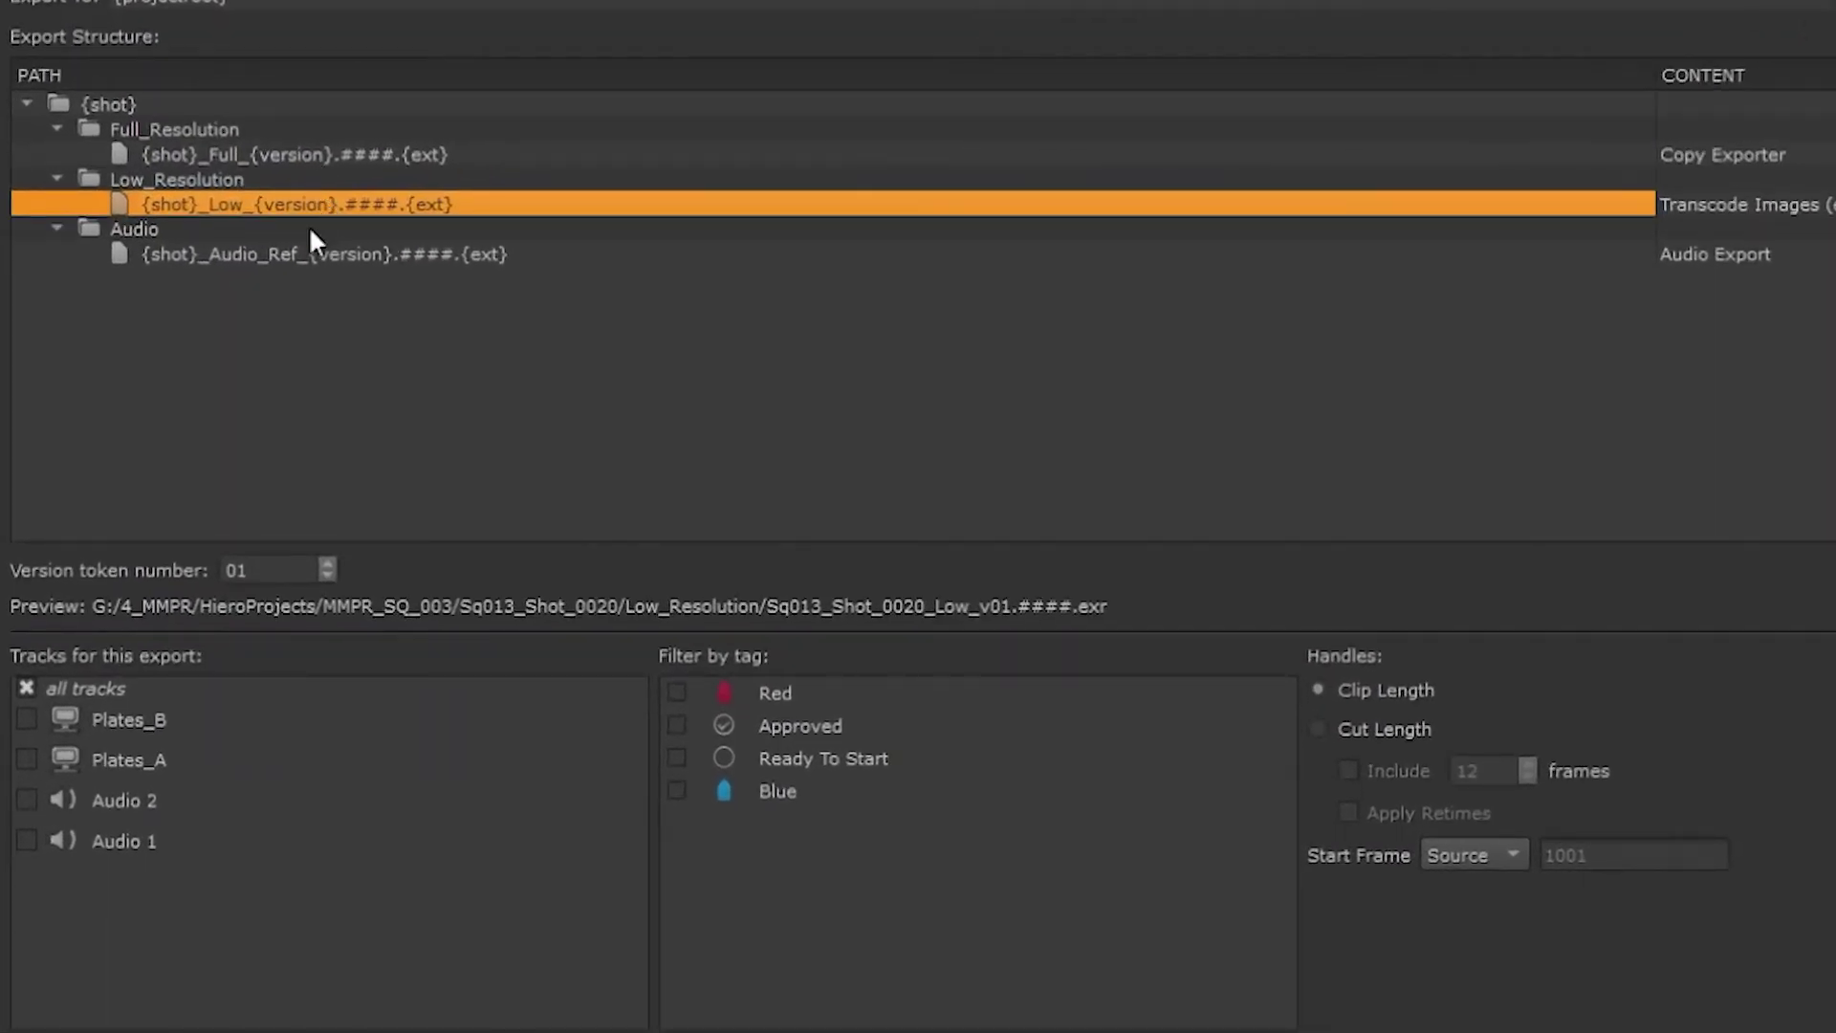
{"action": "left_click", "coordinate": [329, 564]}
{"action": "left_click", "coordinate": [329, 564]}
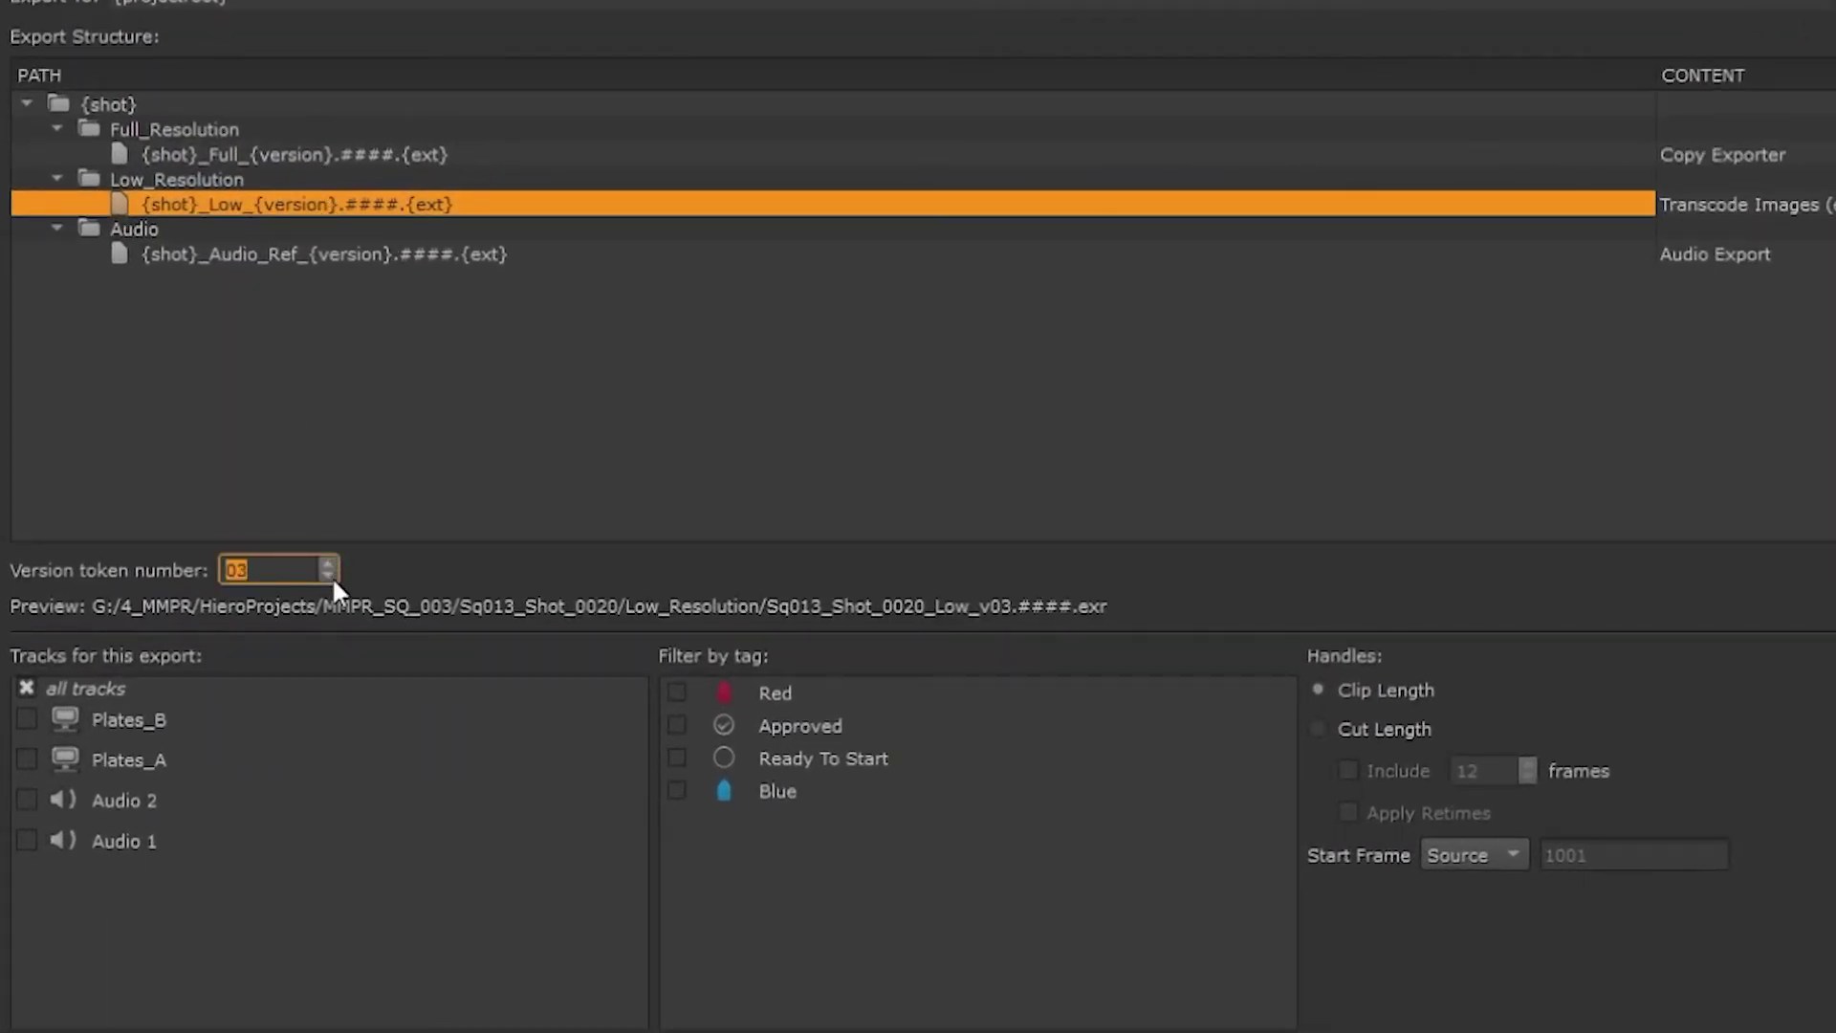
{"action": "left_click", "coordinate": [330, 577]}
{"action": "left_click", "coordinate": [29, 722]}
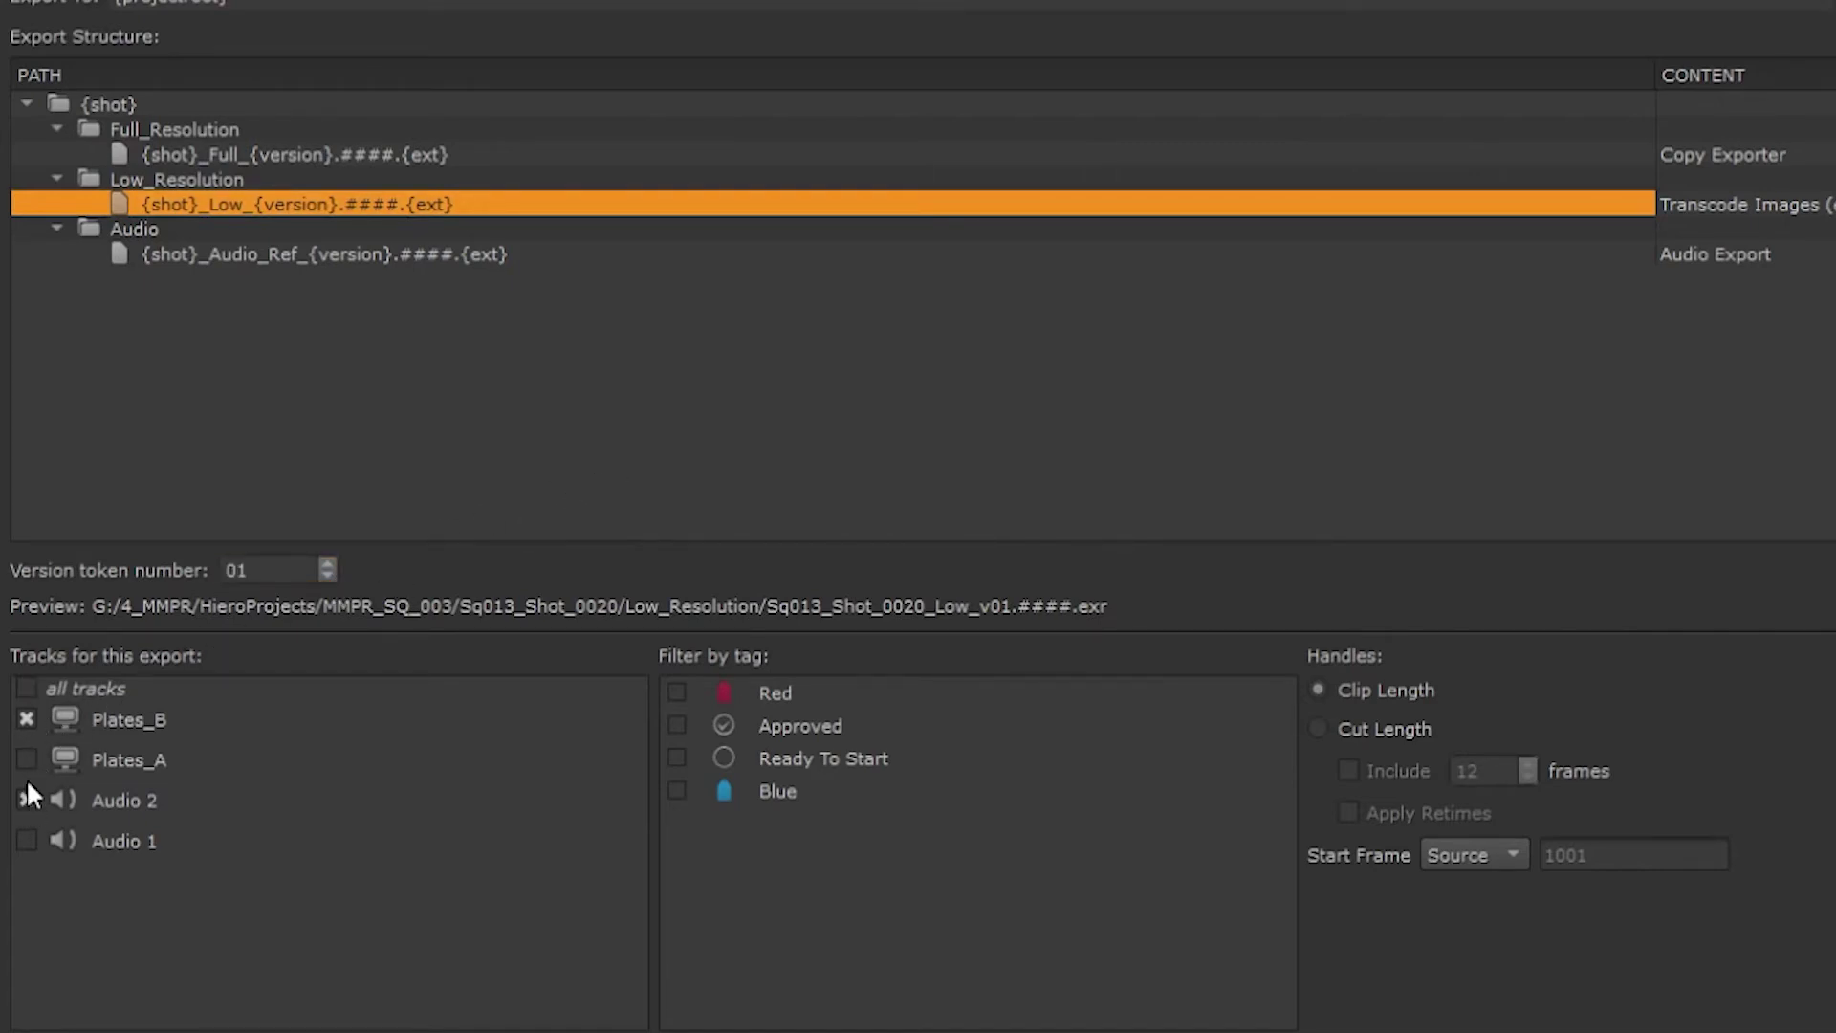
{"action": "left_click", "coordinate": [24, 685]}
Set handles to Clip Length with 15 frames, keep Blend retiming, and start frames at Custom 1001
{"action": "left_click", "coordinate": [1322, 729]}
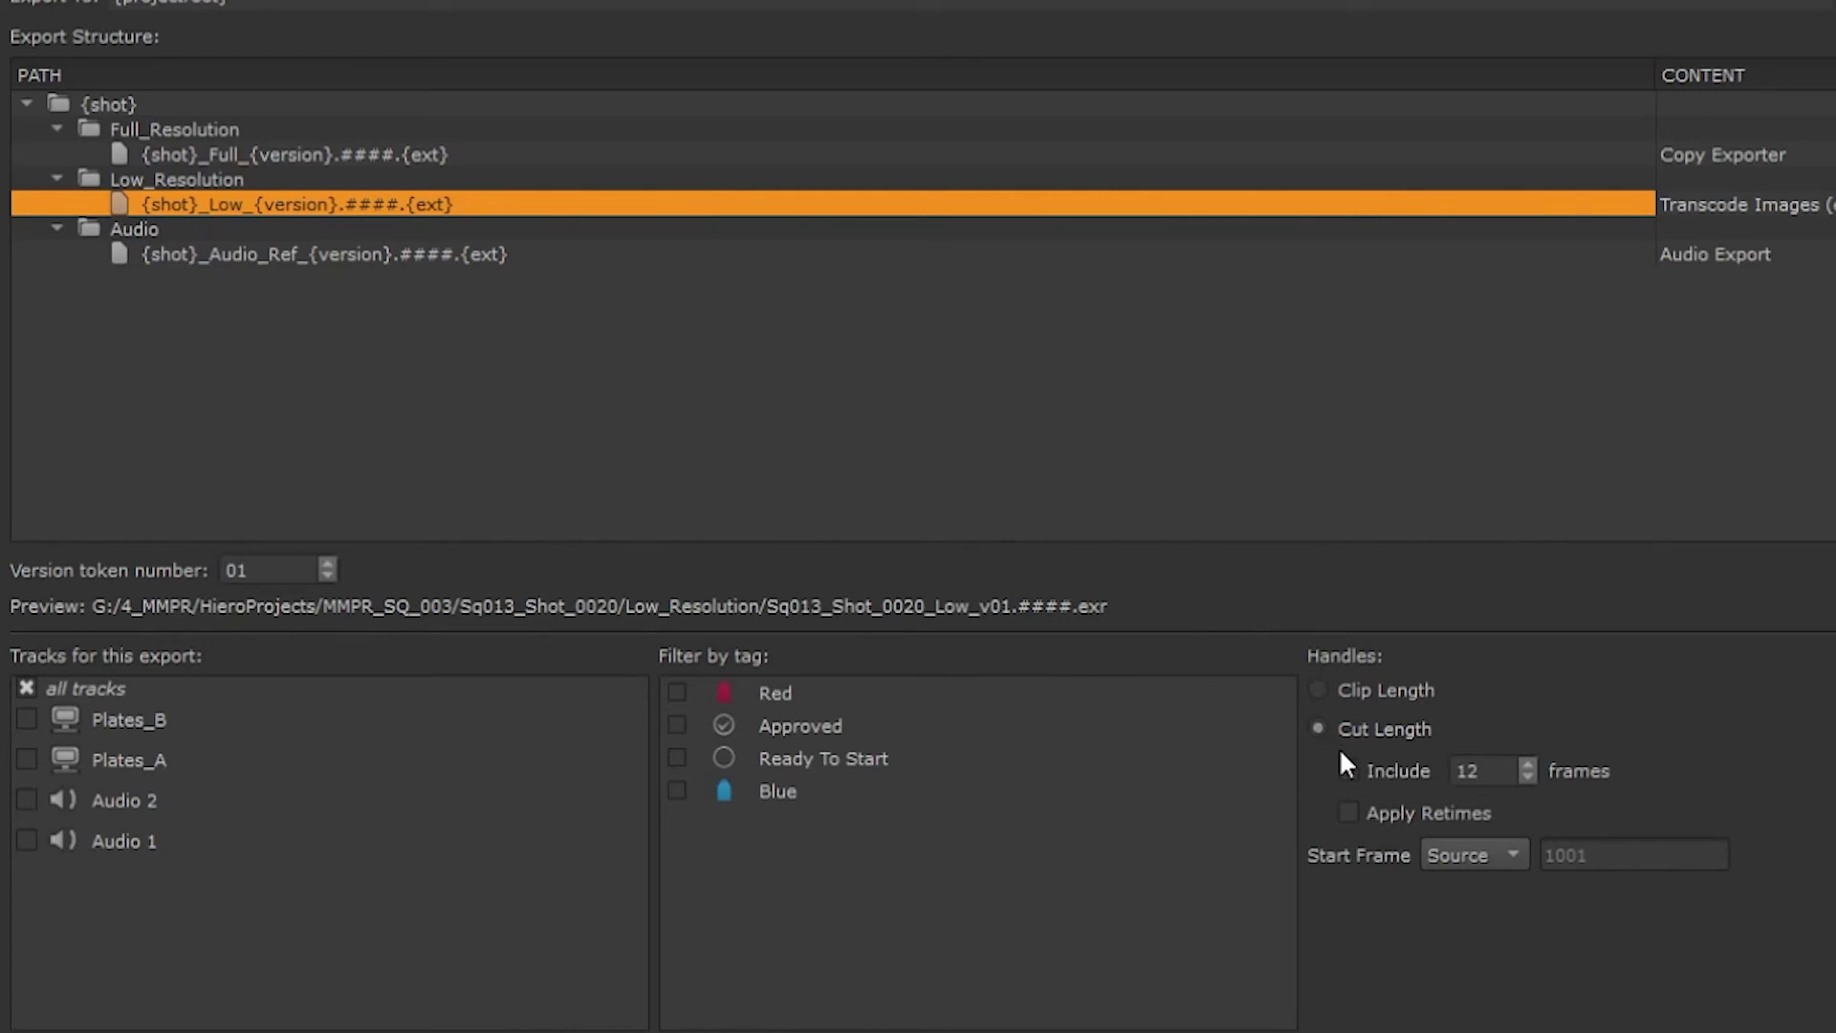
{"action": "left_click", "coordinate": [1529, 763]}
{"action": "left_click", "coordinate": [1320, 690]}
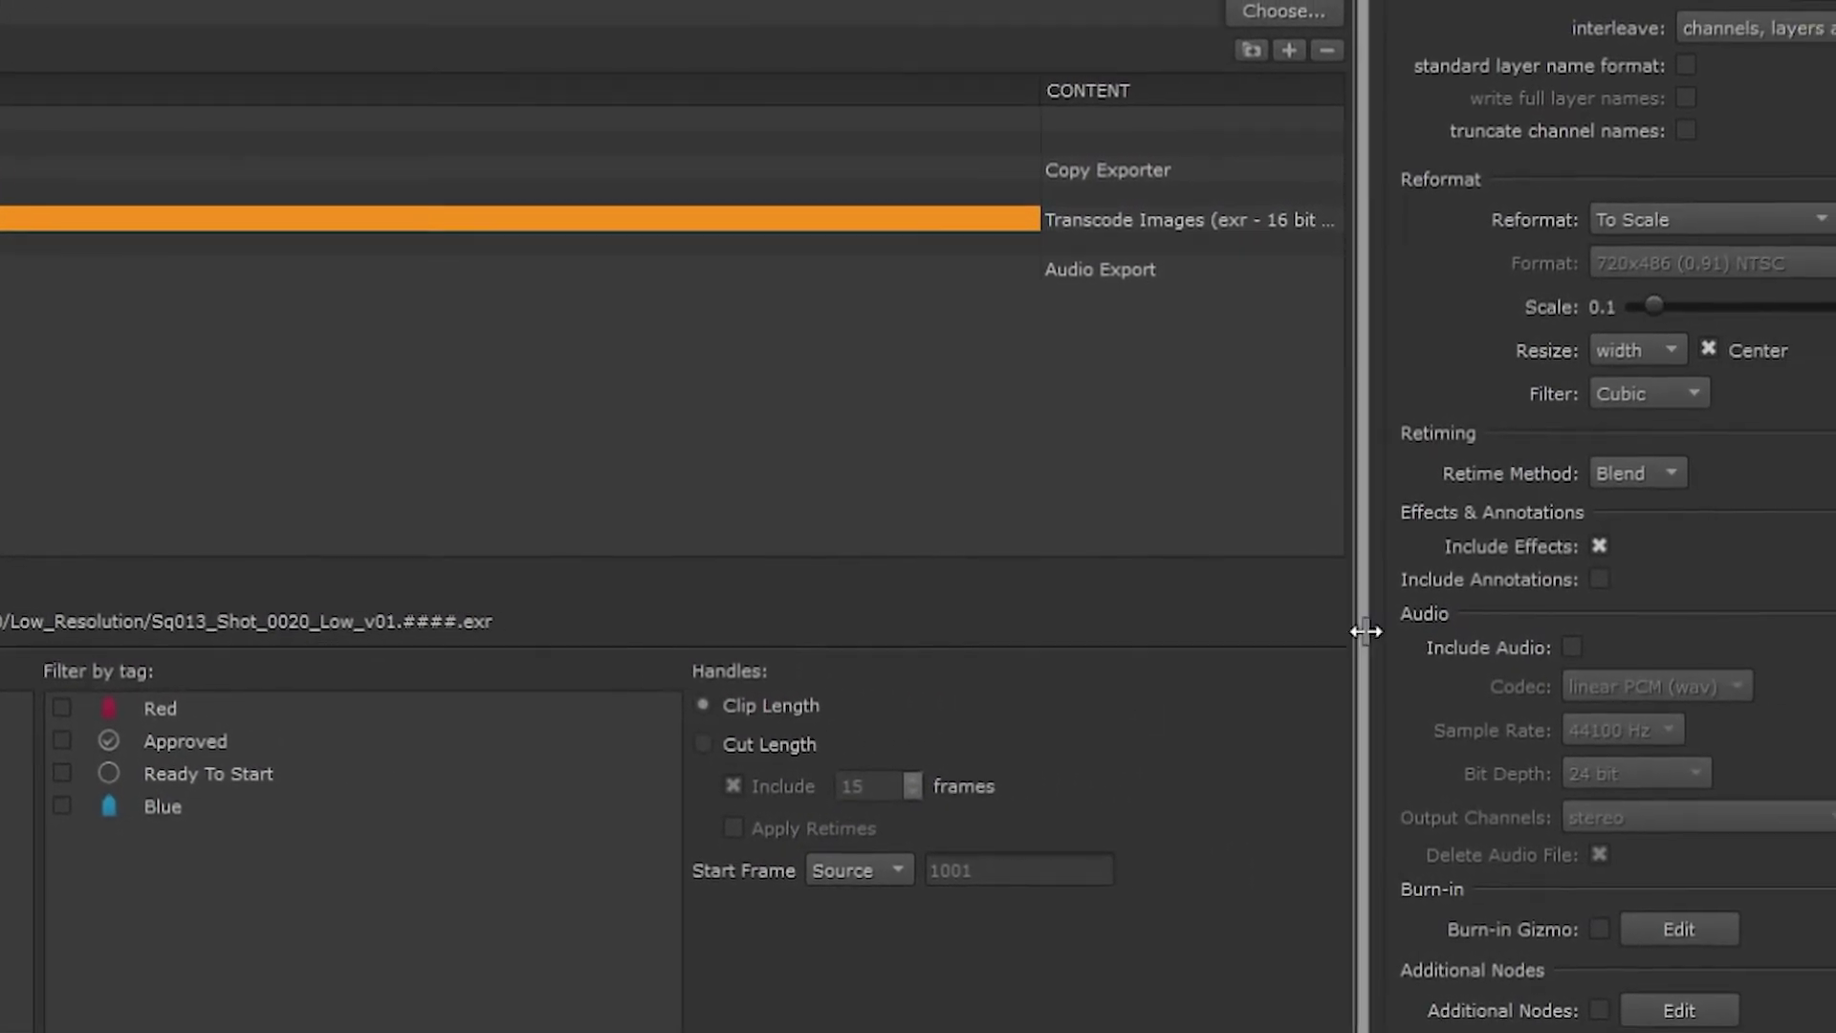
{"action": "left_click", "coordinate": [1827, 468]}
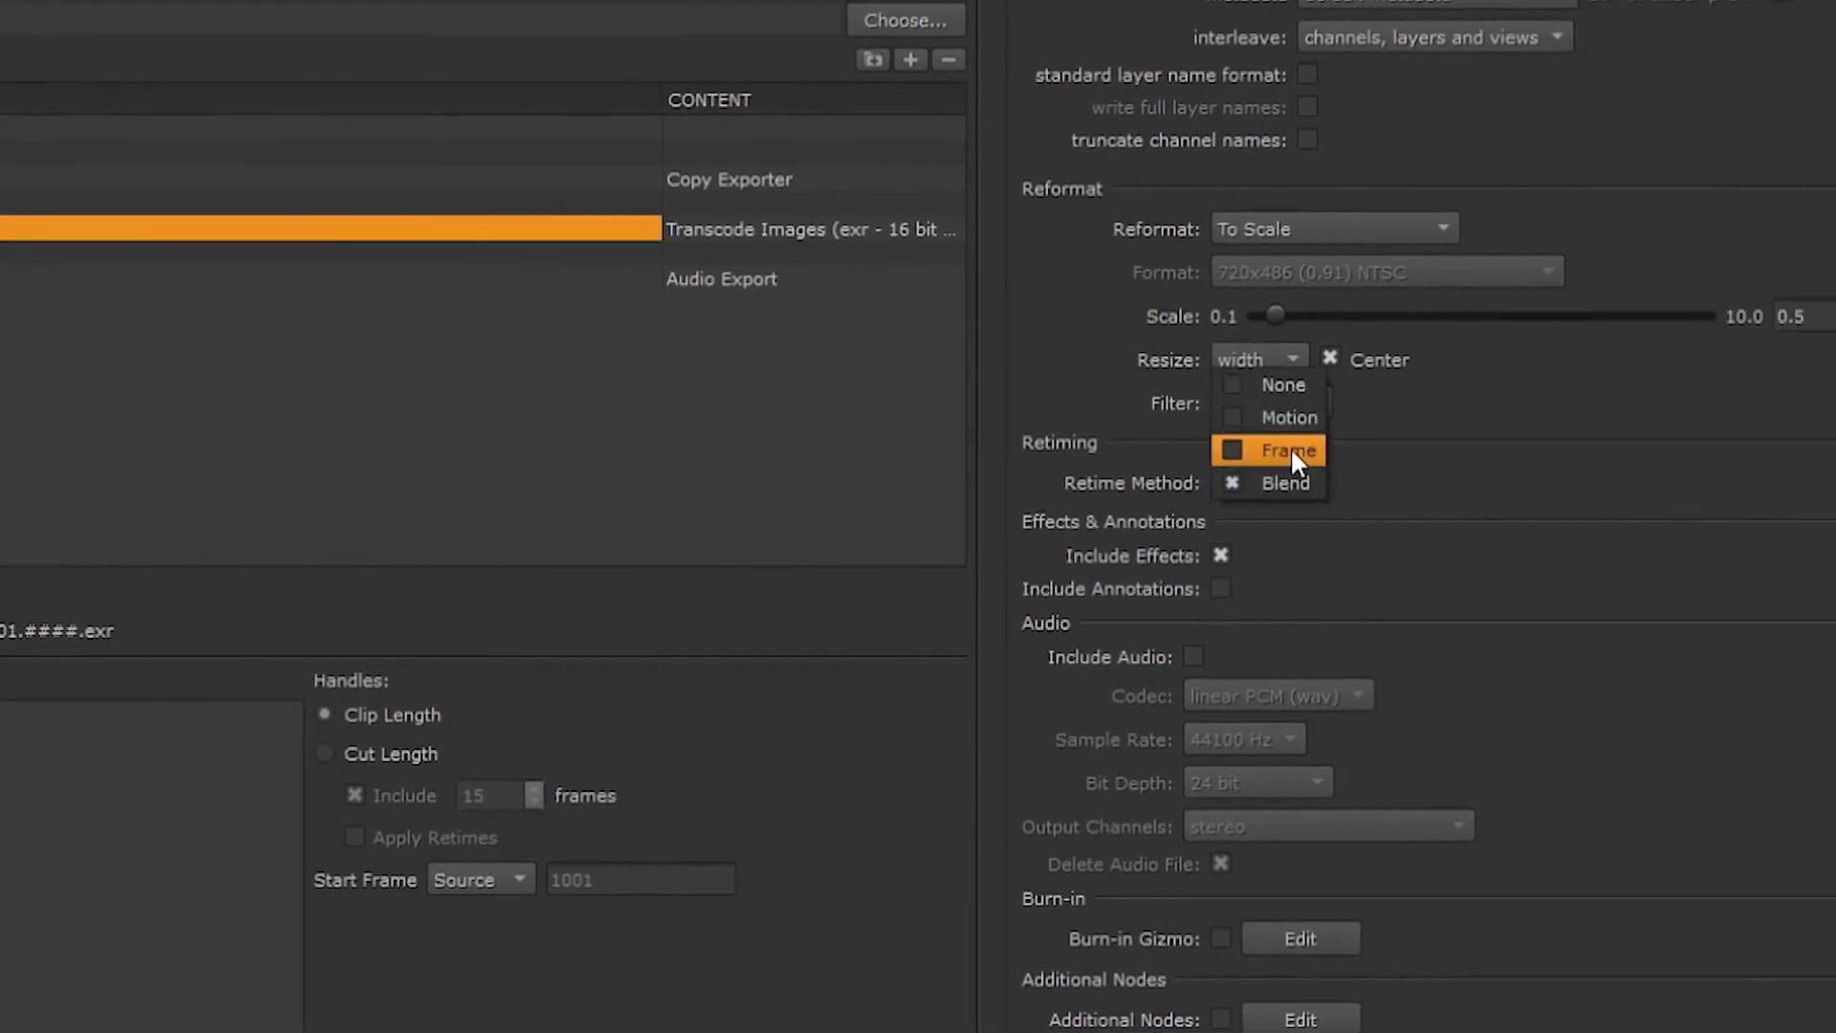
{"action": "left_click", "coordinate": [1288, 520]}
{"action": "left_click", "coordinate": [497, 876]}
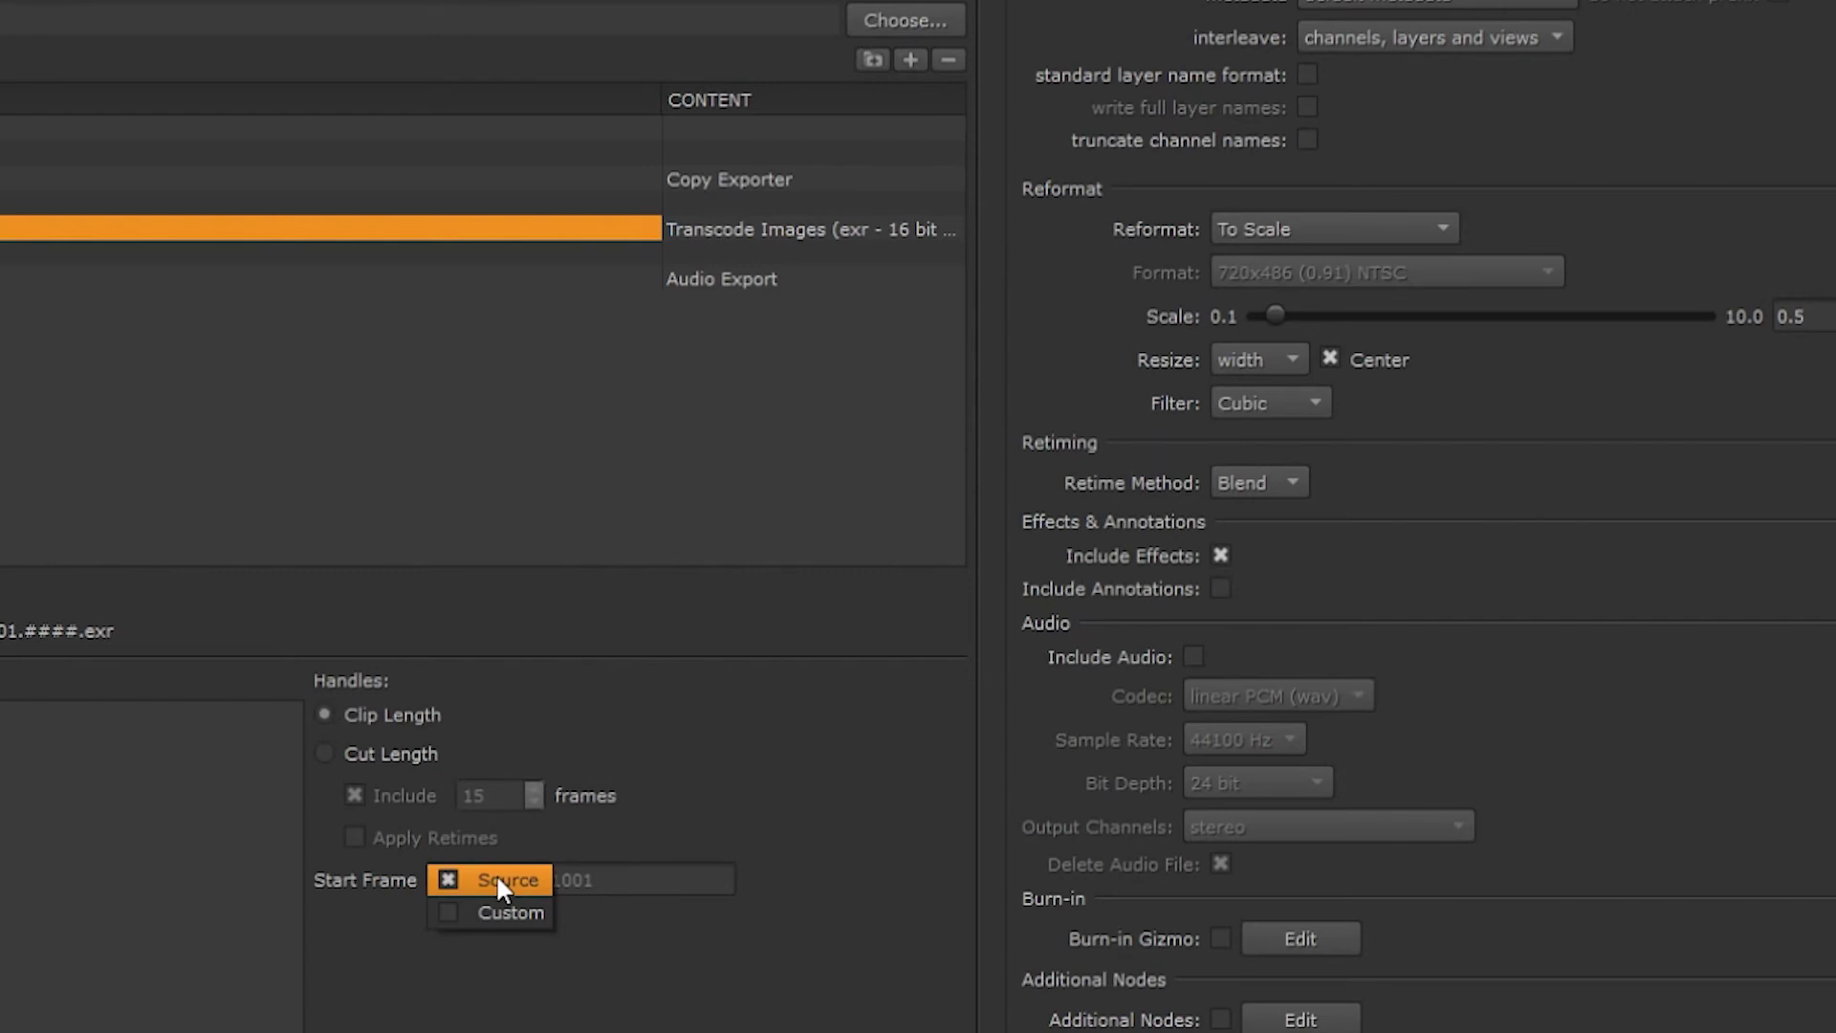
{"action": "left_click", "coordinate": [503, 922]}
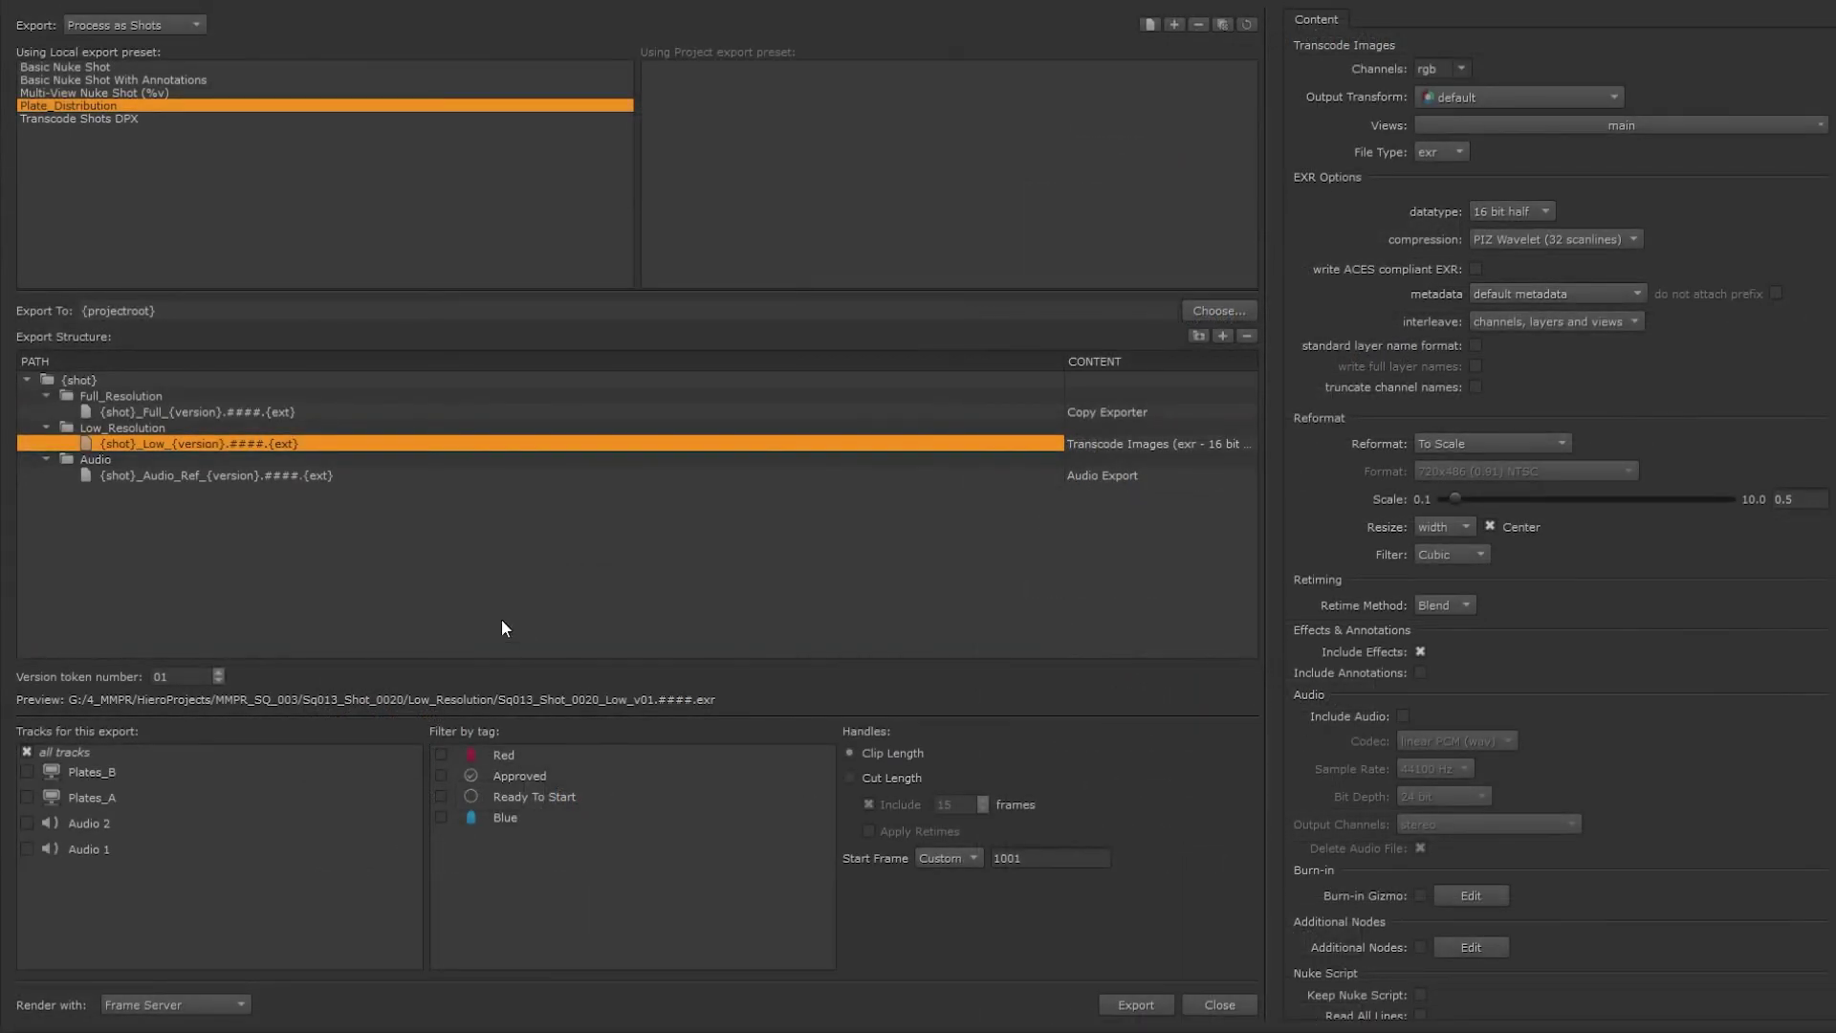
Copy Plate_Distribution into the Project presets, then duplicate it locally with a name ending '2k'
{"action": "left_click", "coordinate": [1149, 25]}
{"action": "left_click_drag", "start_coordinate": [106, 112], "coordinate": [864, 139]}
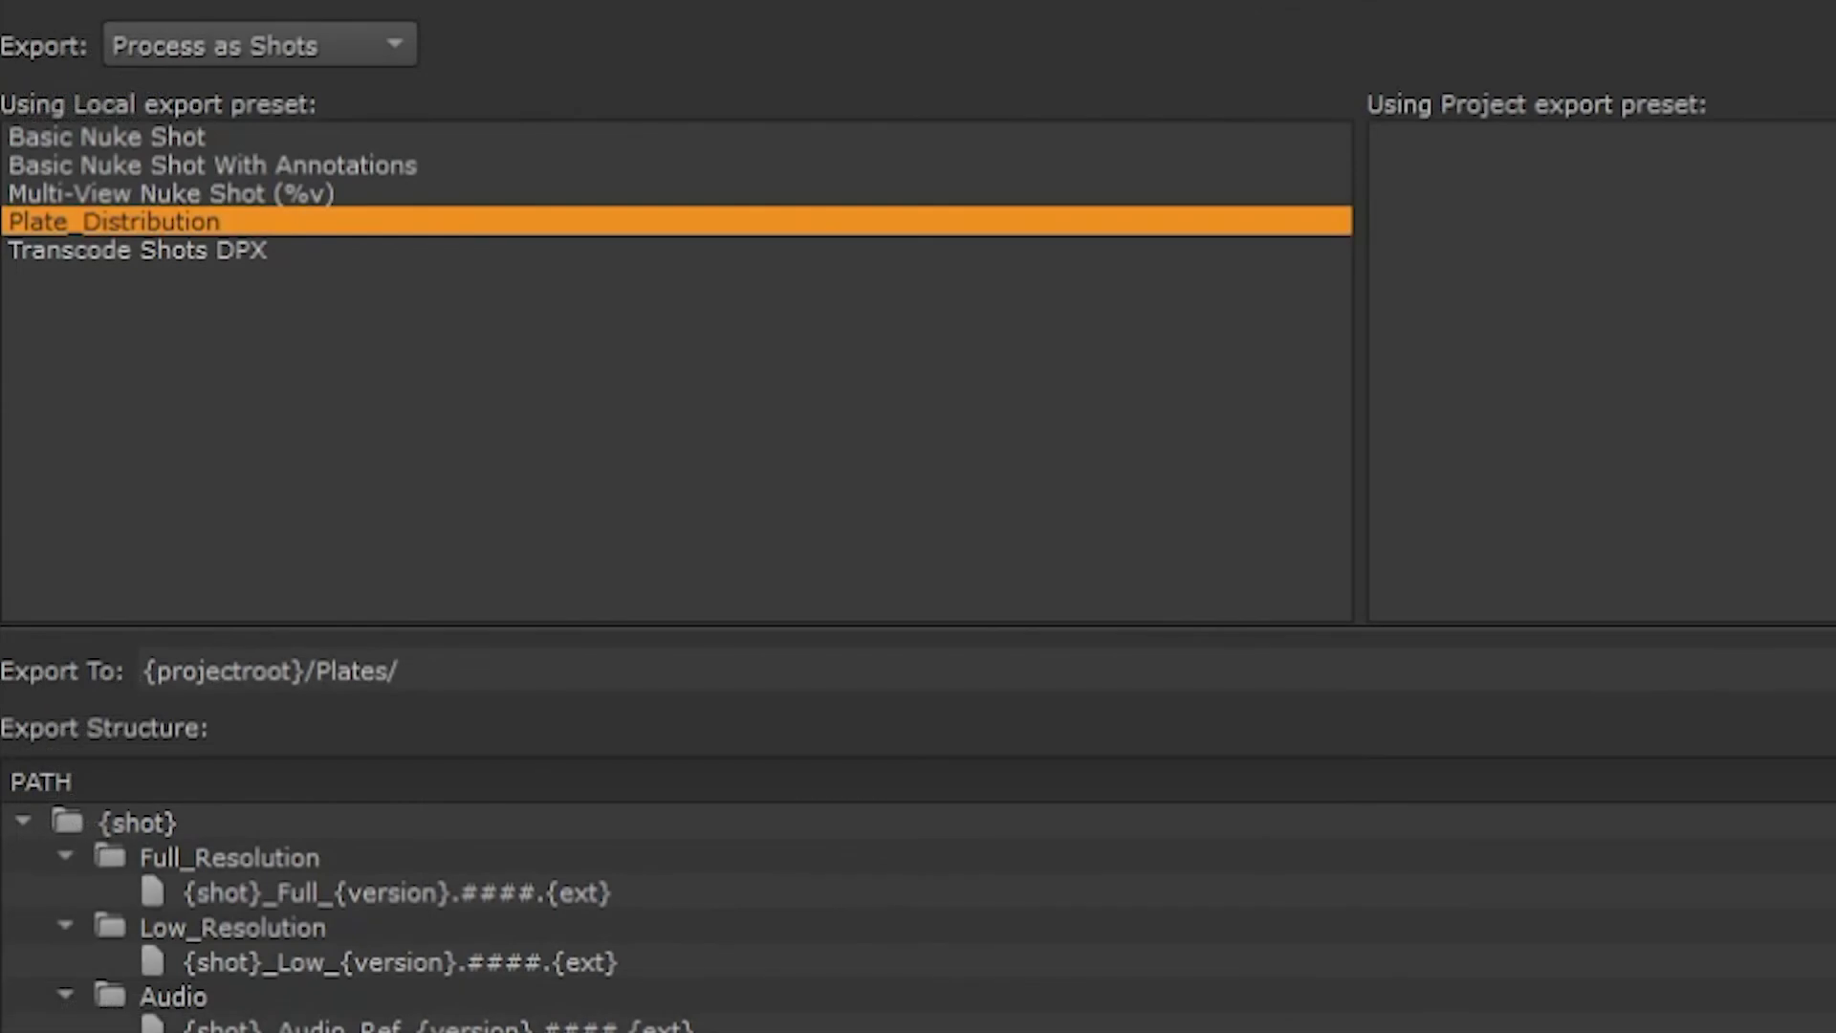
{"action": "left_click", "coordinate": [1175, 24]}
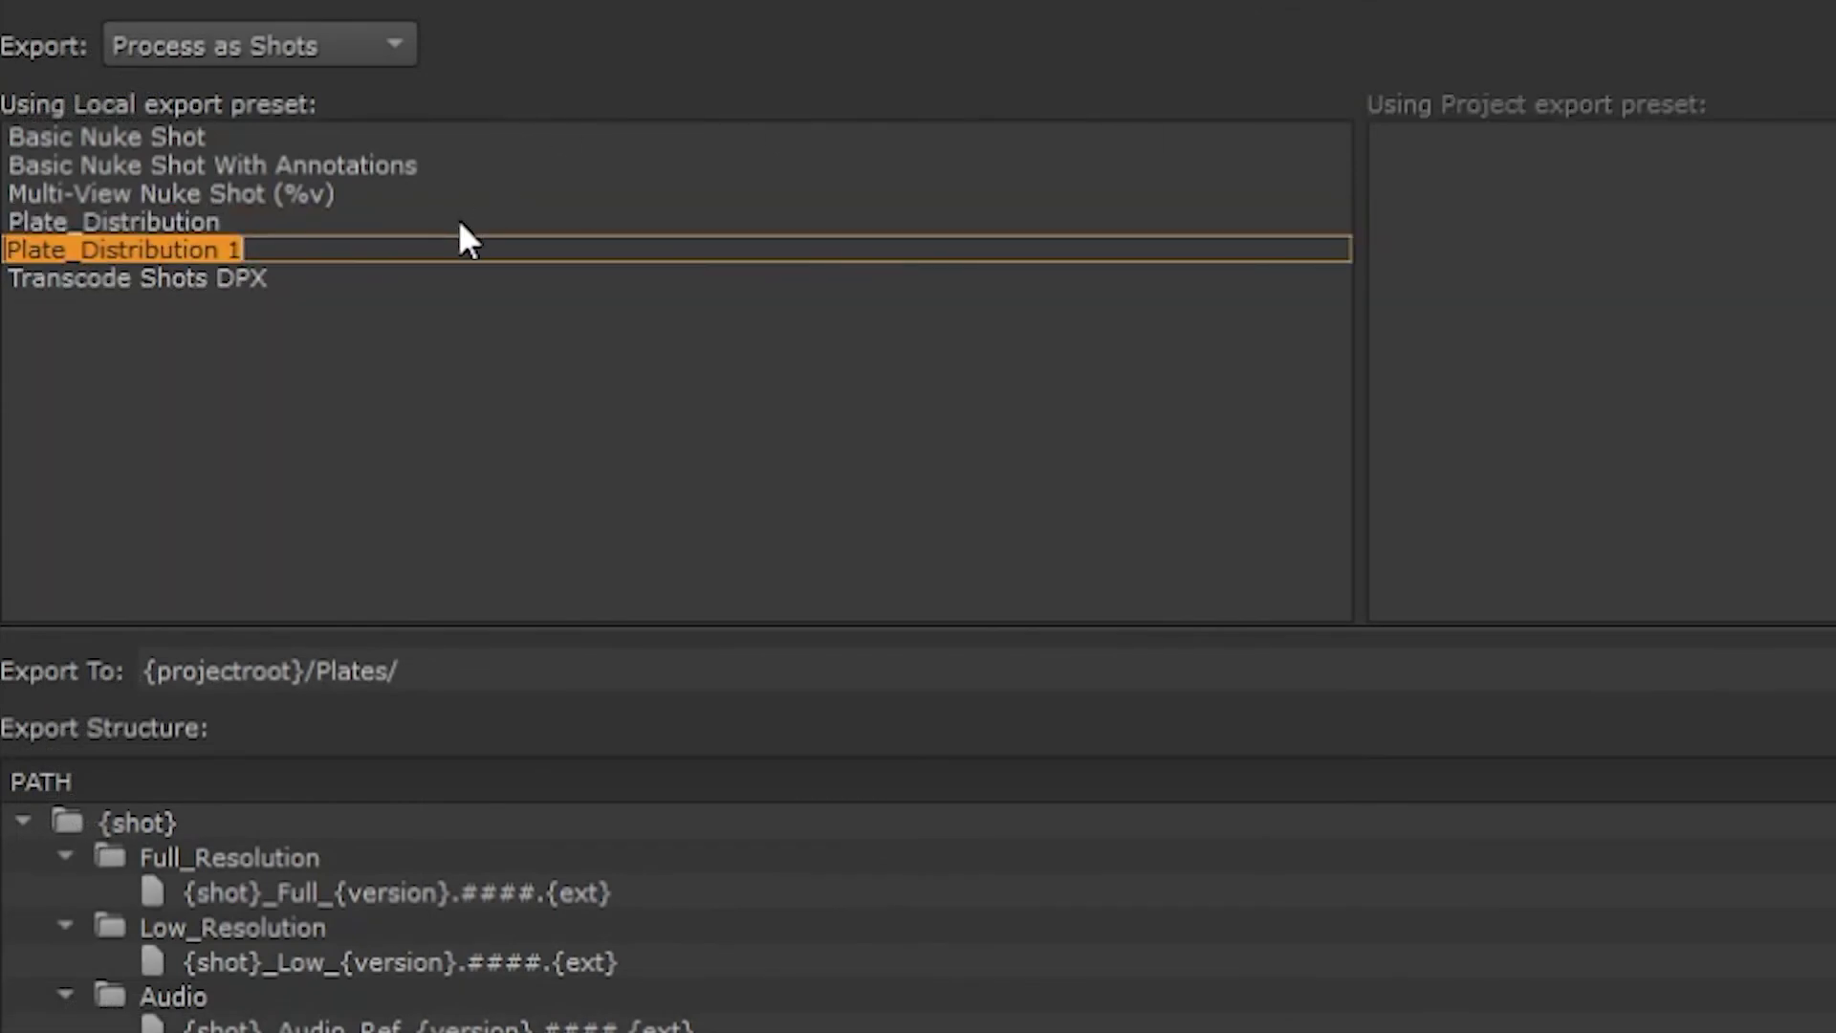
{"action": "key", "text": "End"}
{"action": "key", "text": "BackSpace"}
{"action": "type", "text": "2k"}
{"action": "key", "text": "Return"}
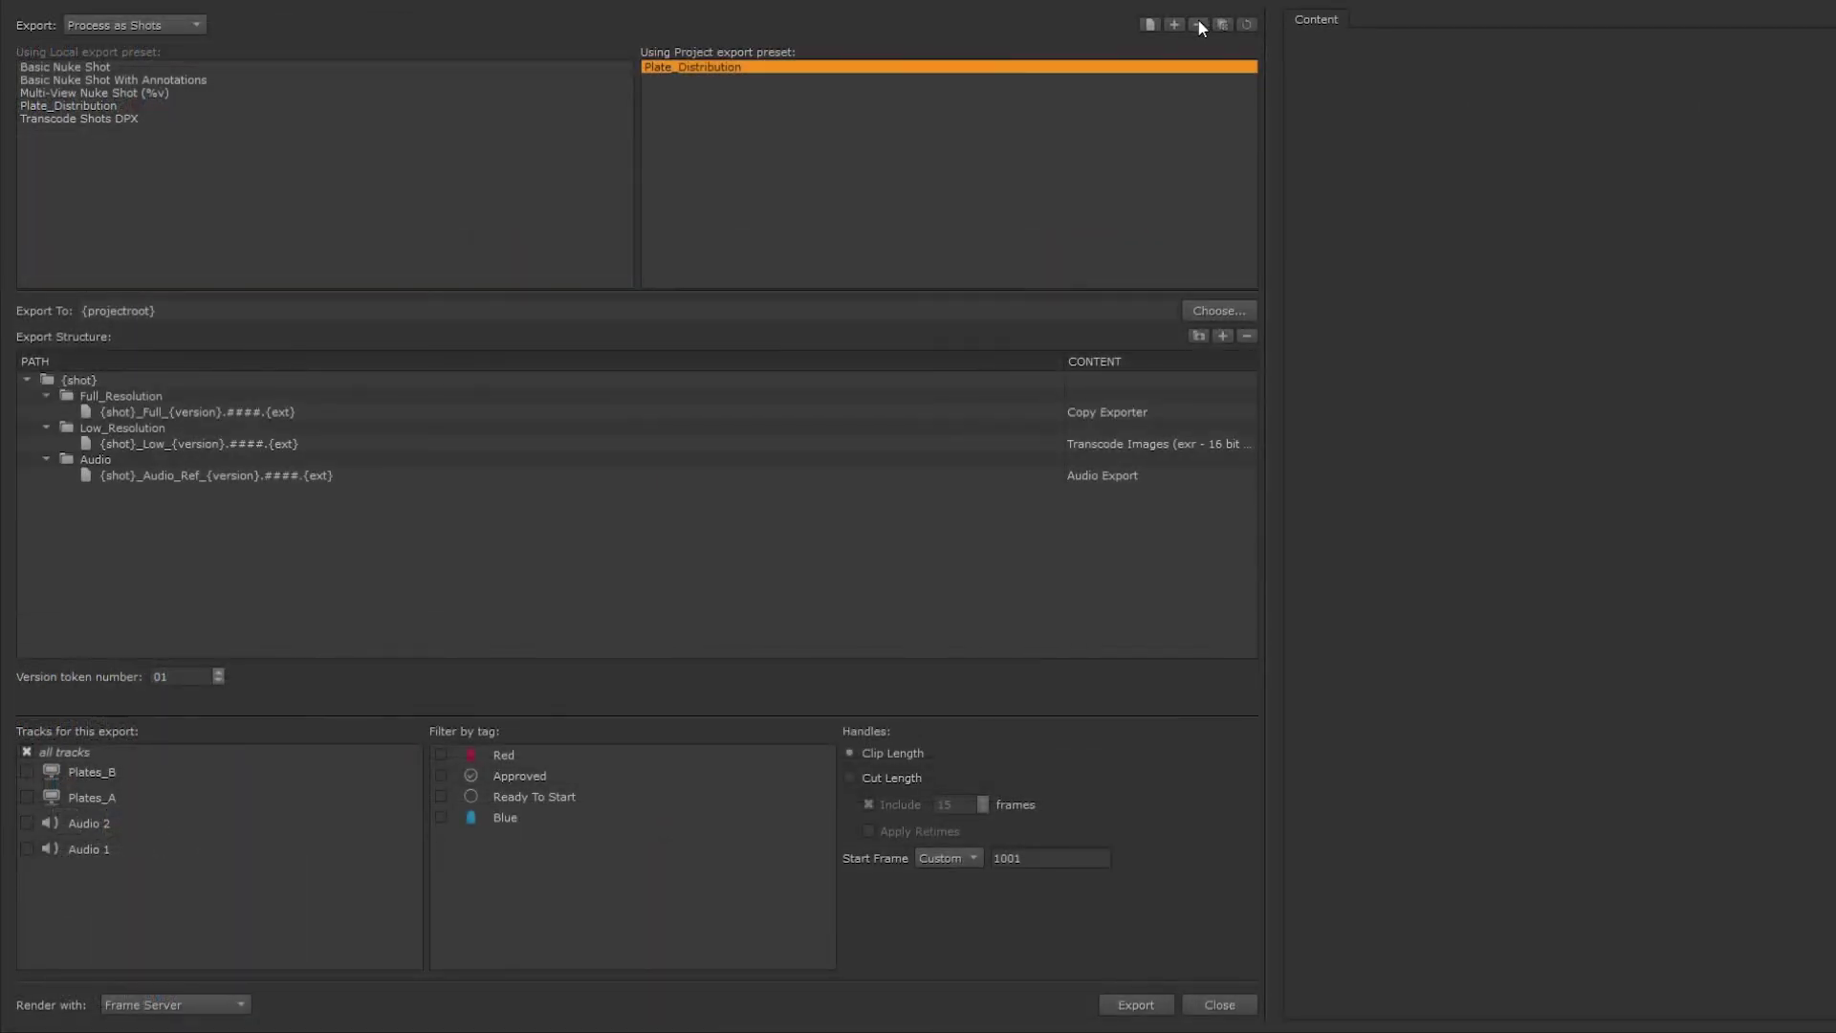
Remove Plate_Distribution from the project presets, then open the exported Low_Resolution folder to inspect its EXR frames
{"action": "left_click", "coordinate": [1199, 23]}
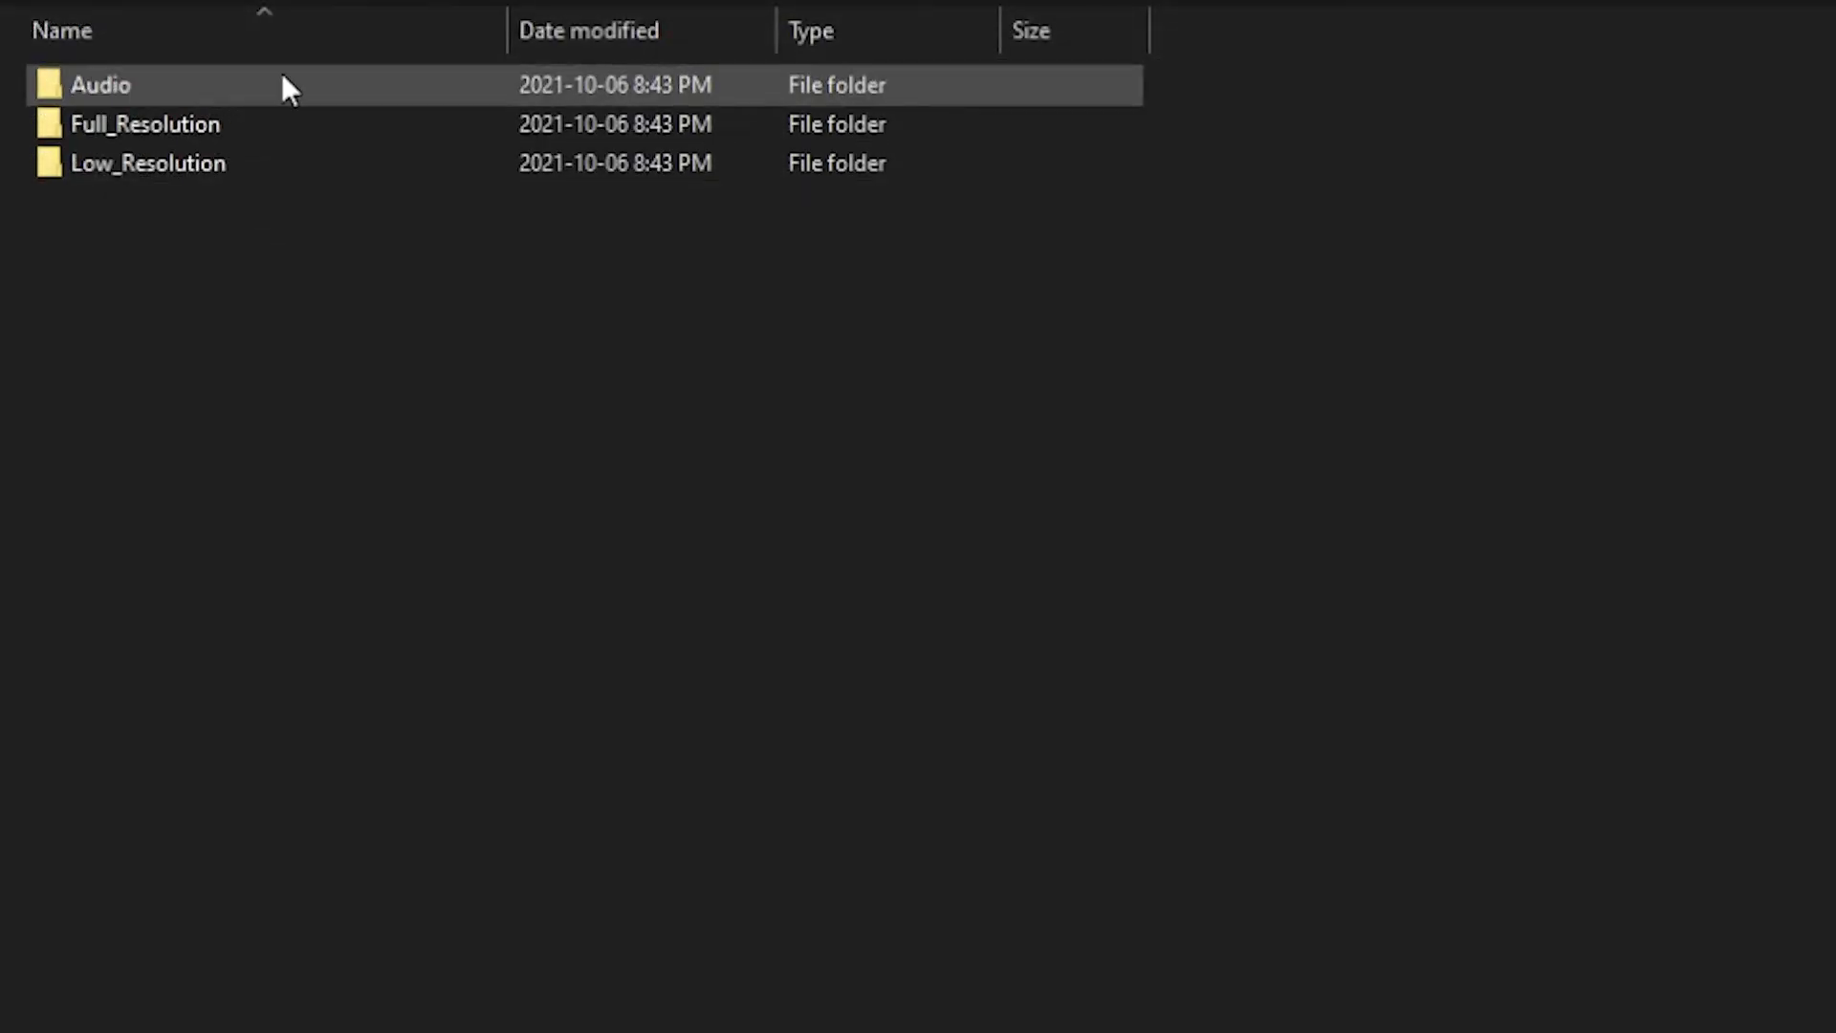
{"action": "left_click", "coordinate": [287, 165]}
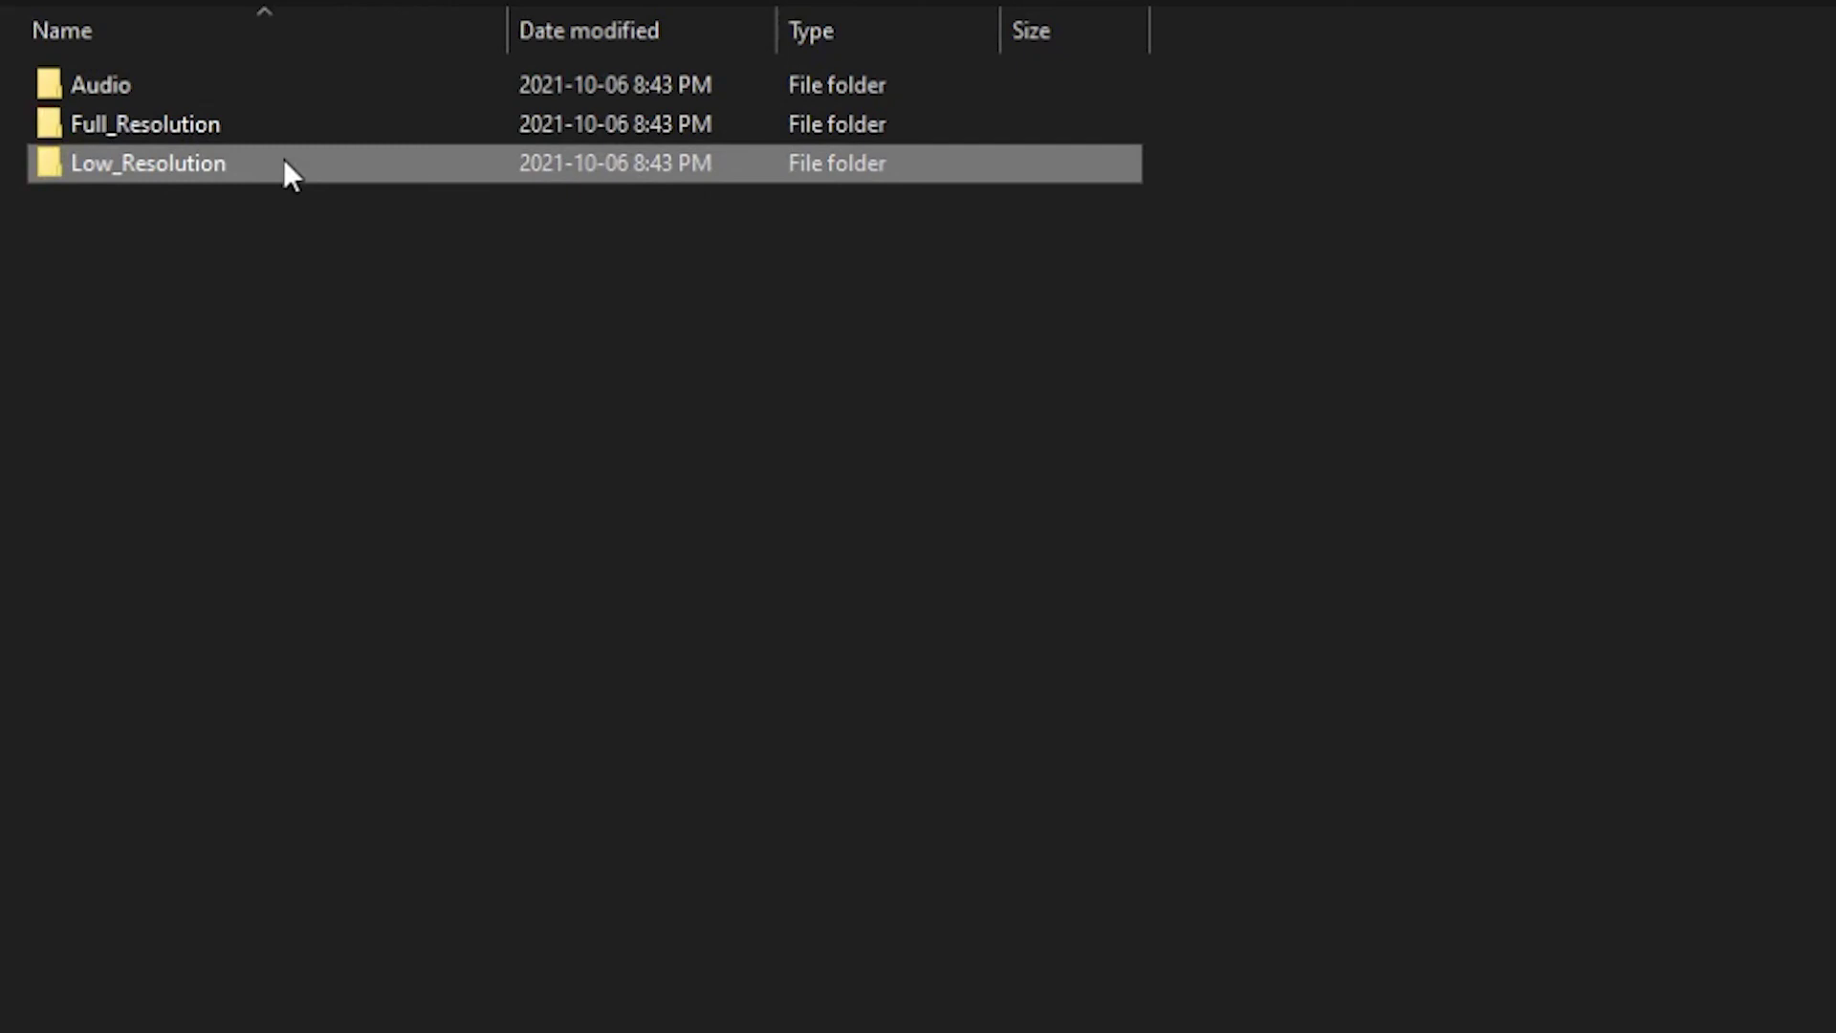
{"action": "double_click", "coordinate": [287, 165]}
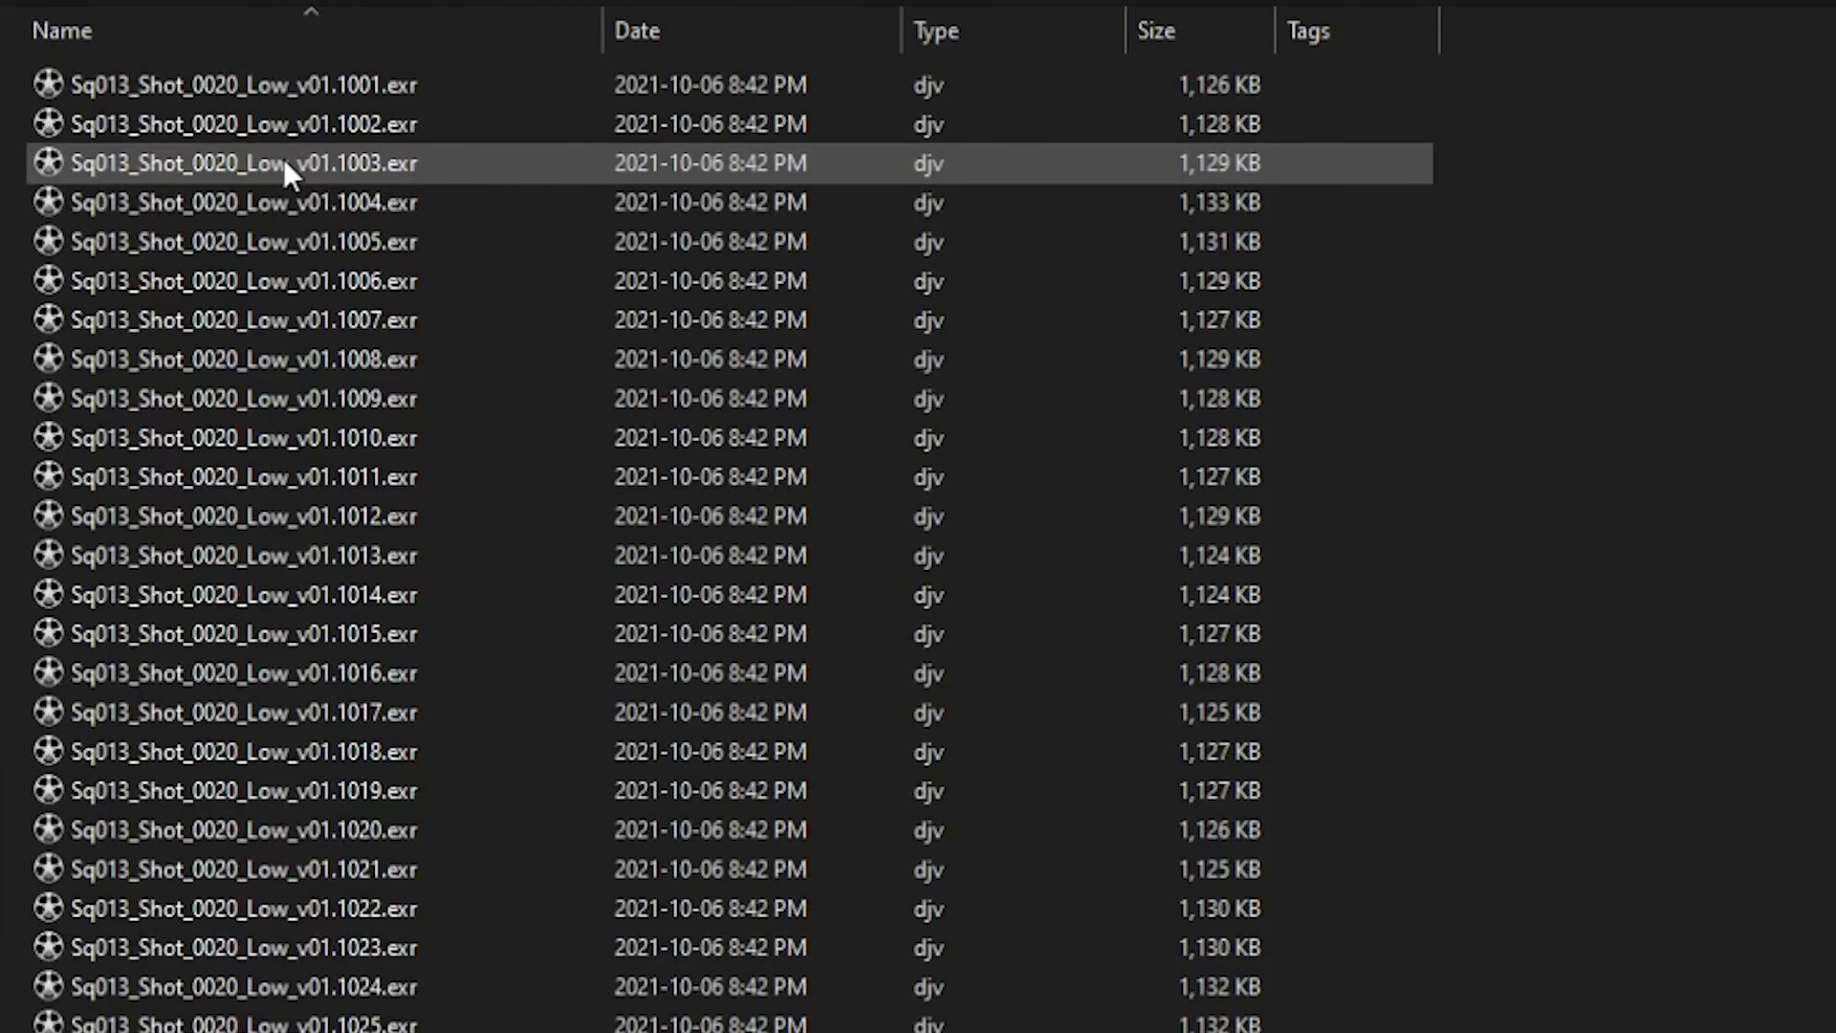